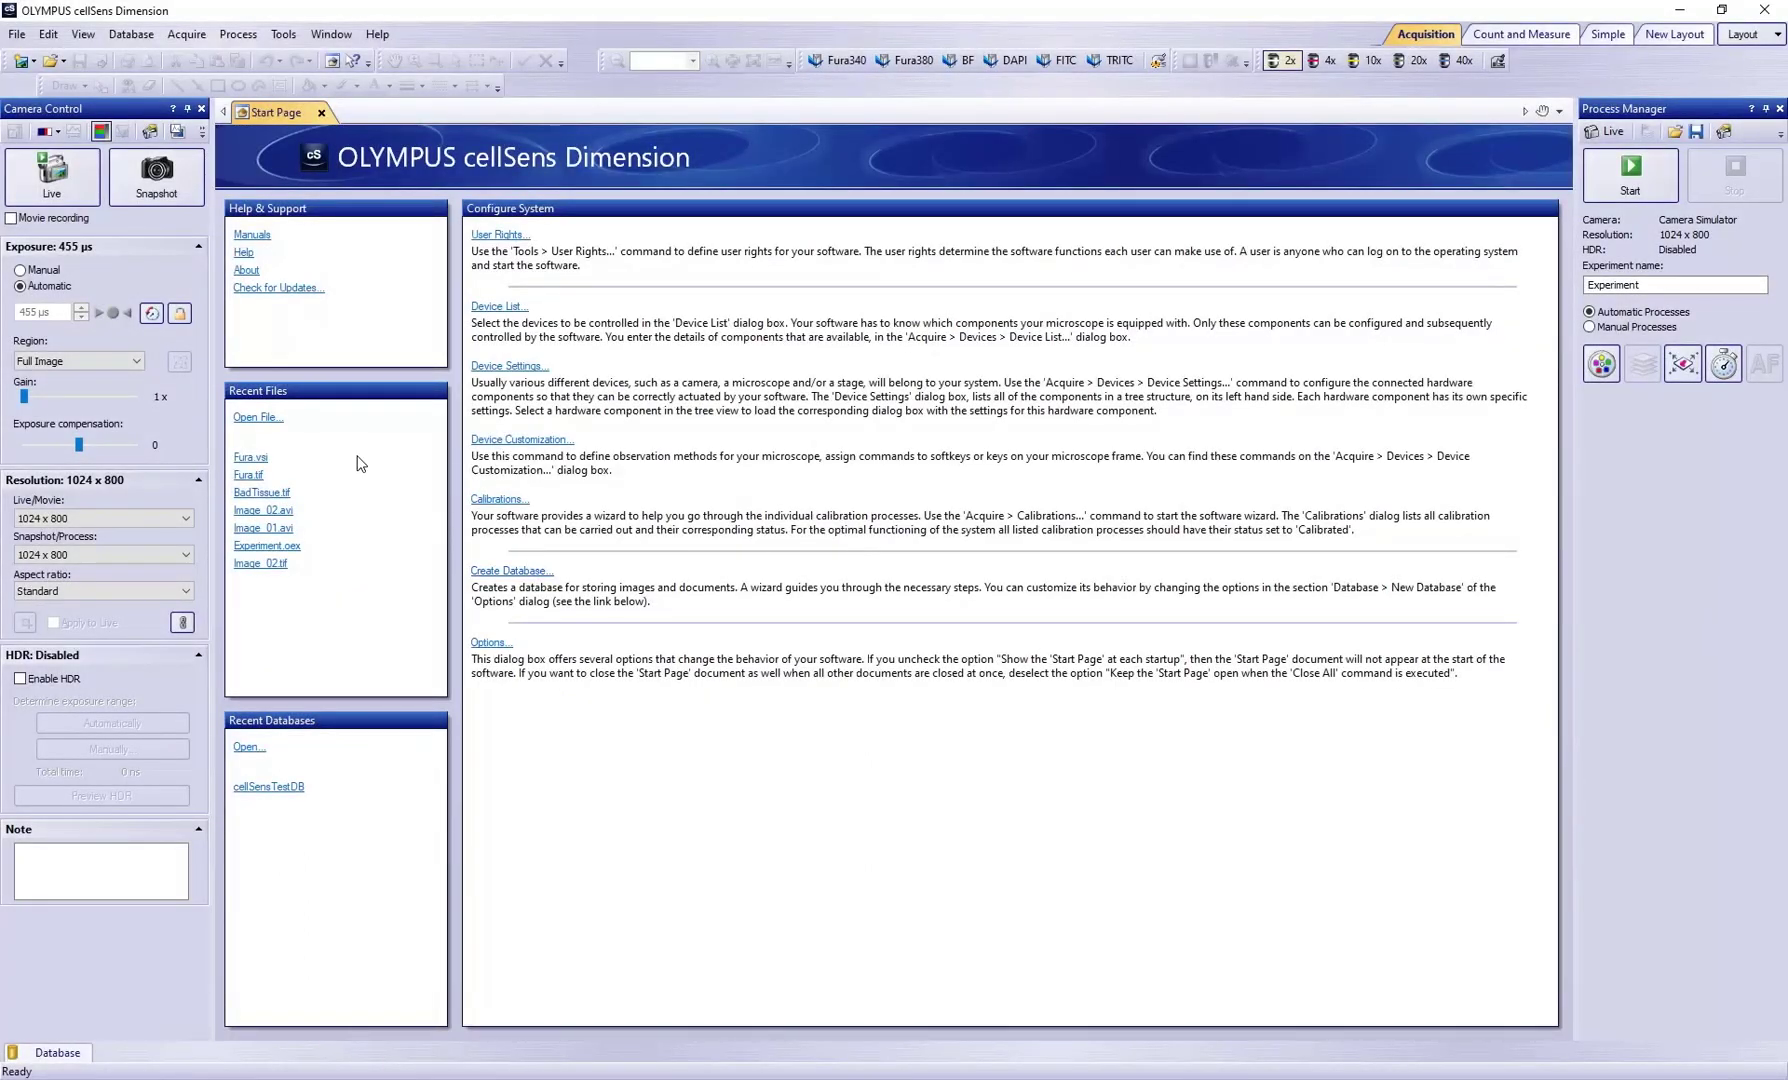
Open Fura.vsi from the Recent Files list on the Start Page.
{"action": "left_click", "coordinate": [256, 459]}
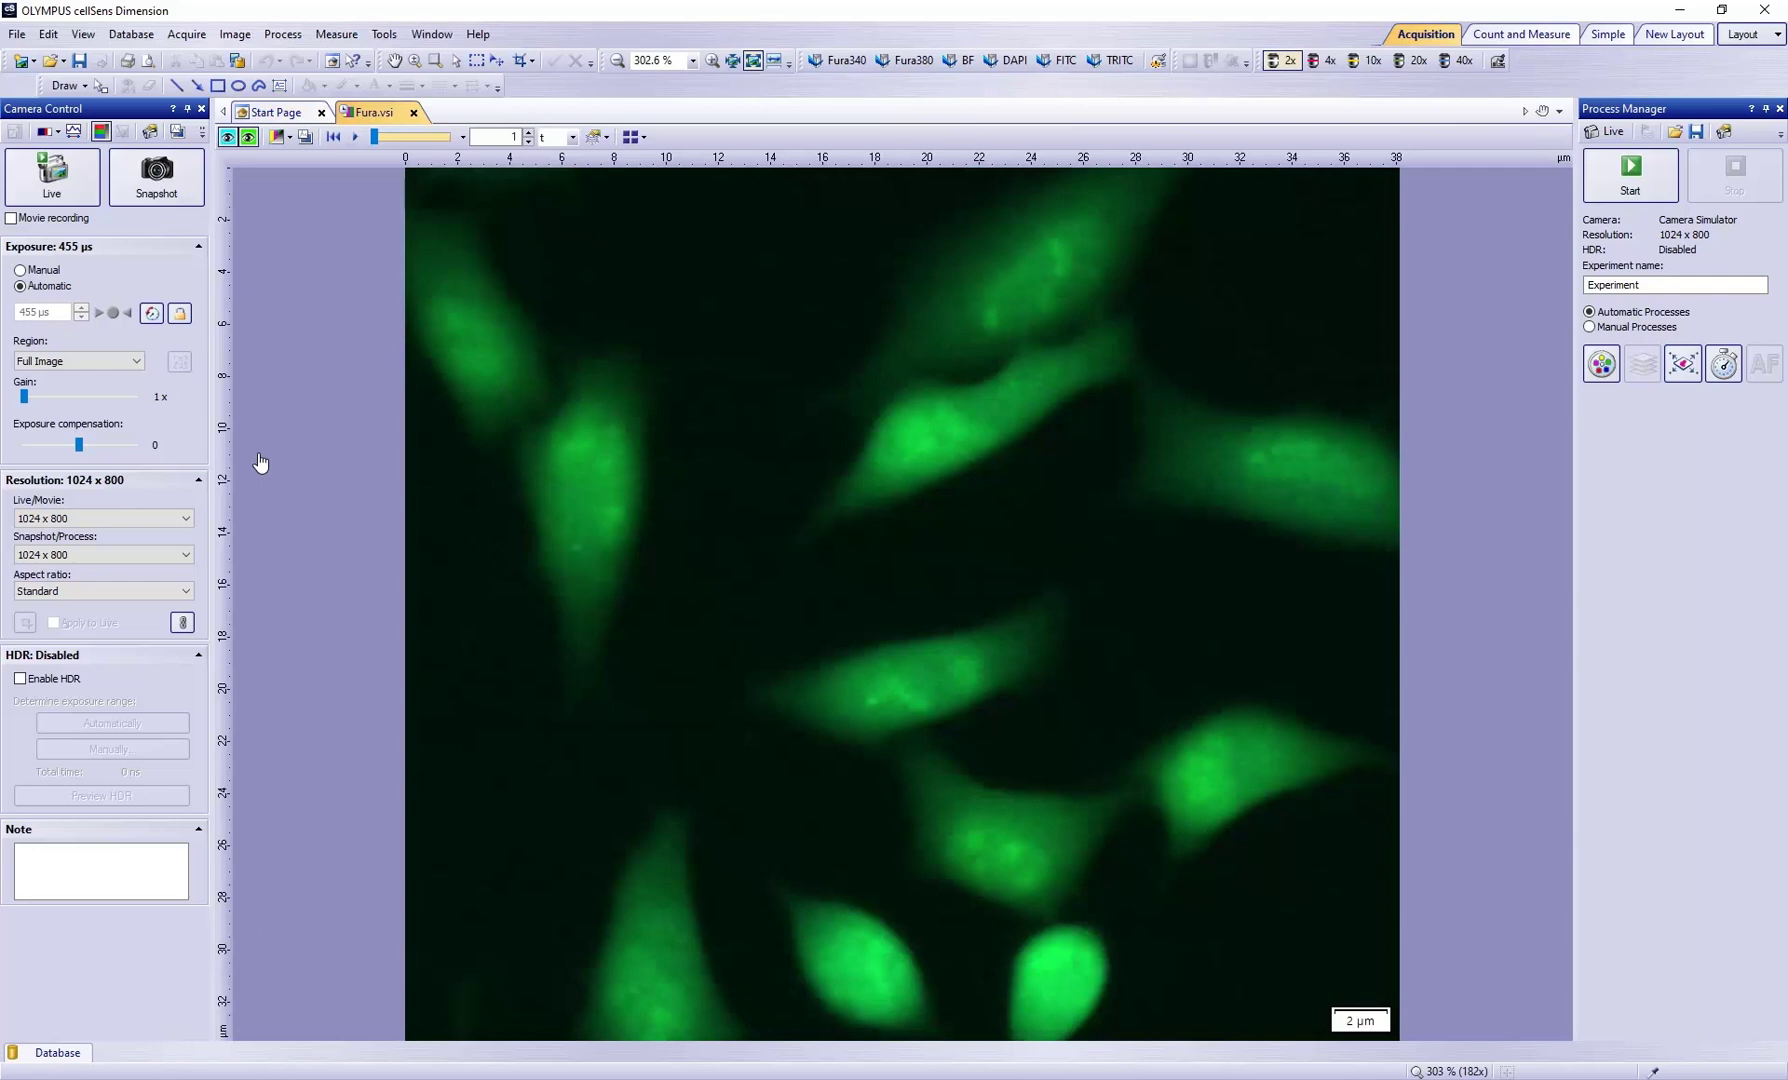
Turn on the Life Science Applications toolbar from View > Toolbars.
{"action": "left_click", "coordinate": [84, 38]}
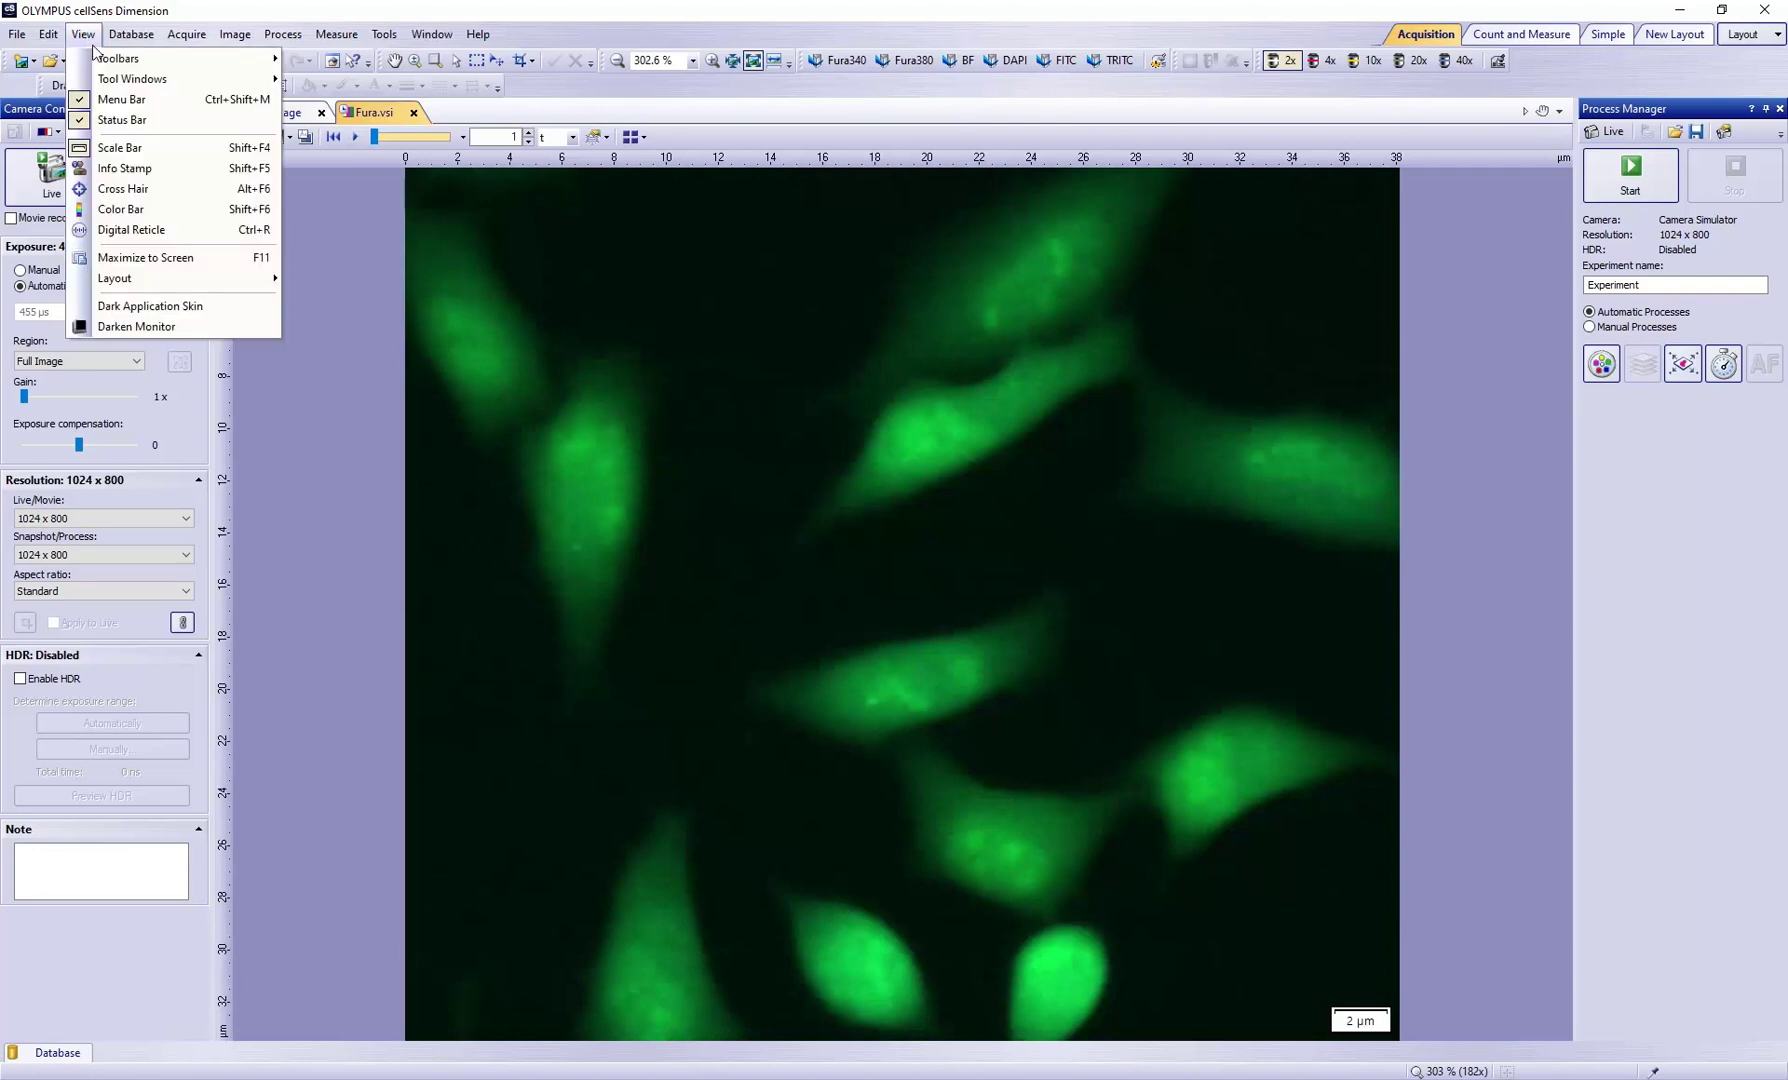
{"action": "mouse_move", "coordinate": [195, 60]}
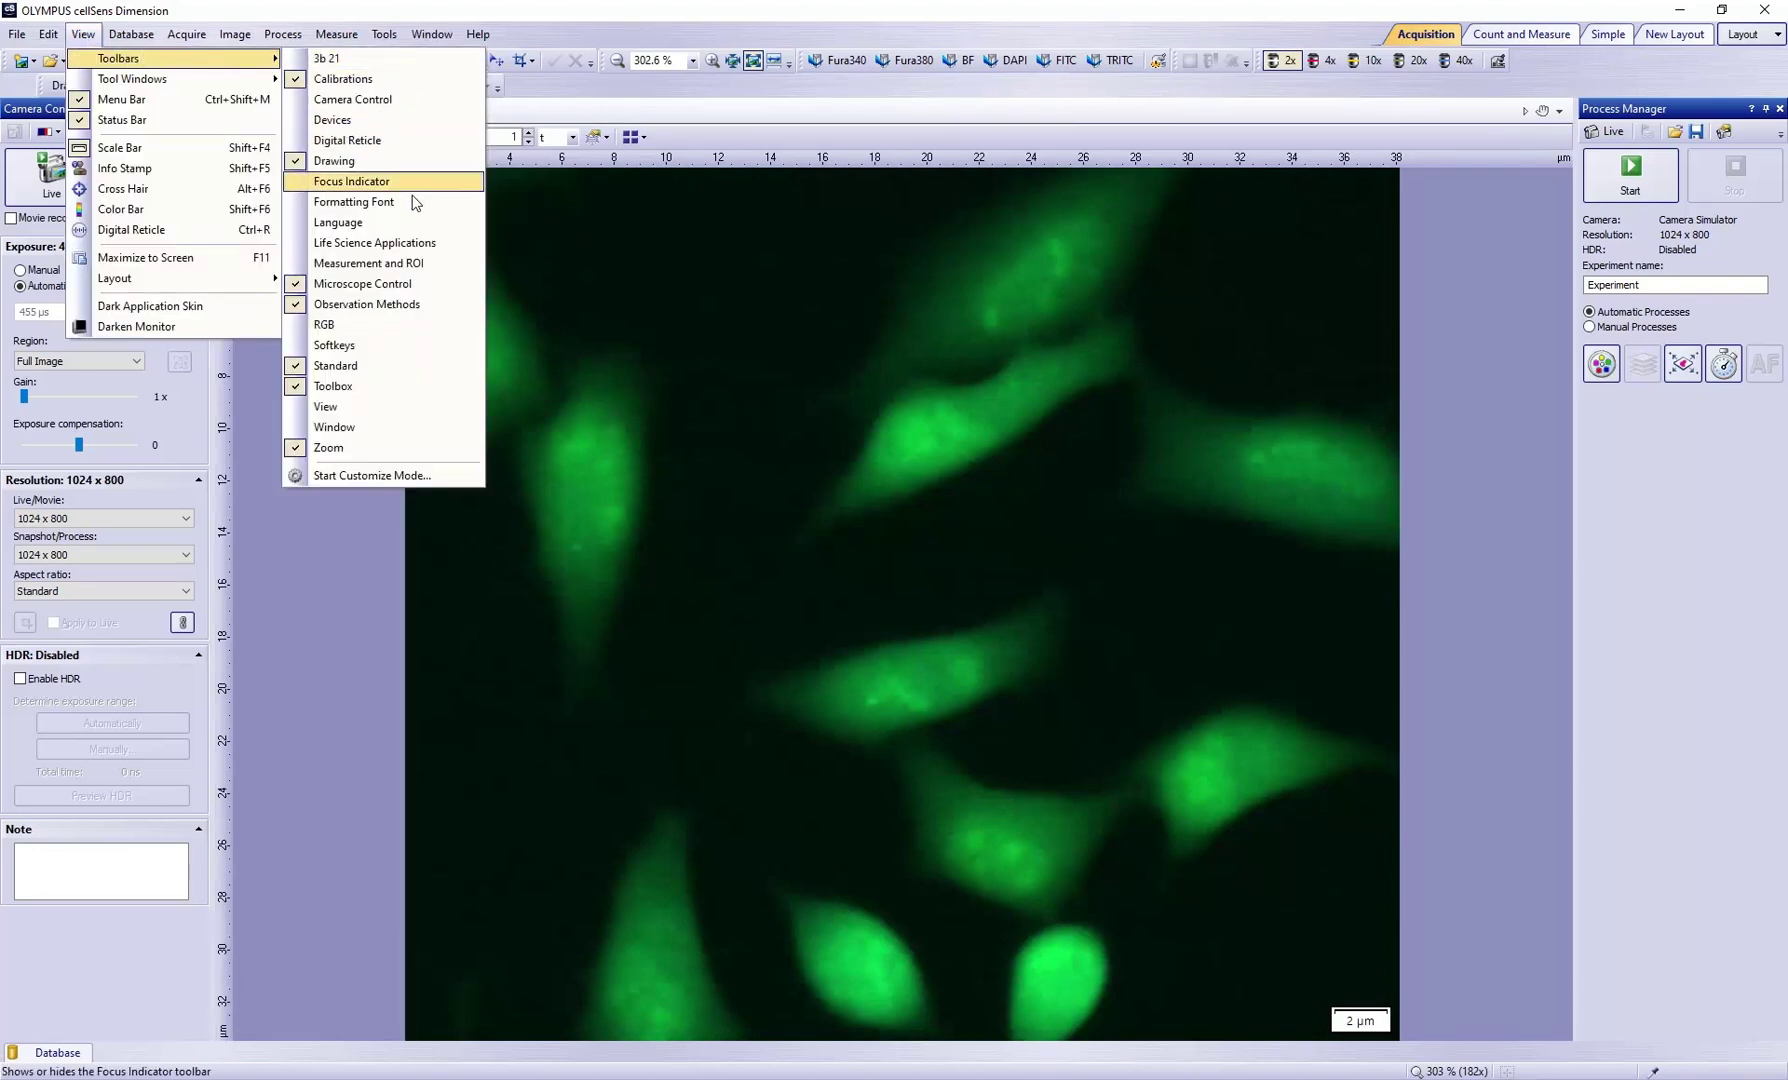
{"action": "left_click", "coordinate": [451, 242]}
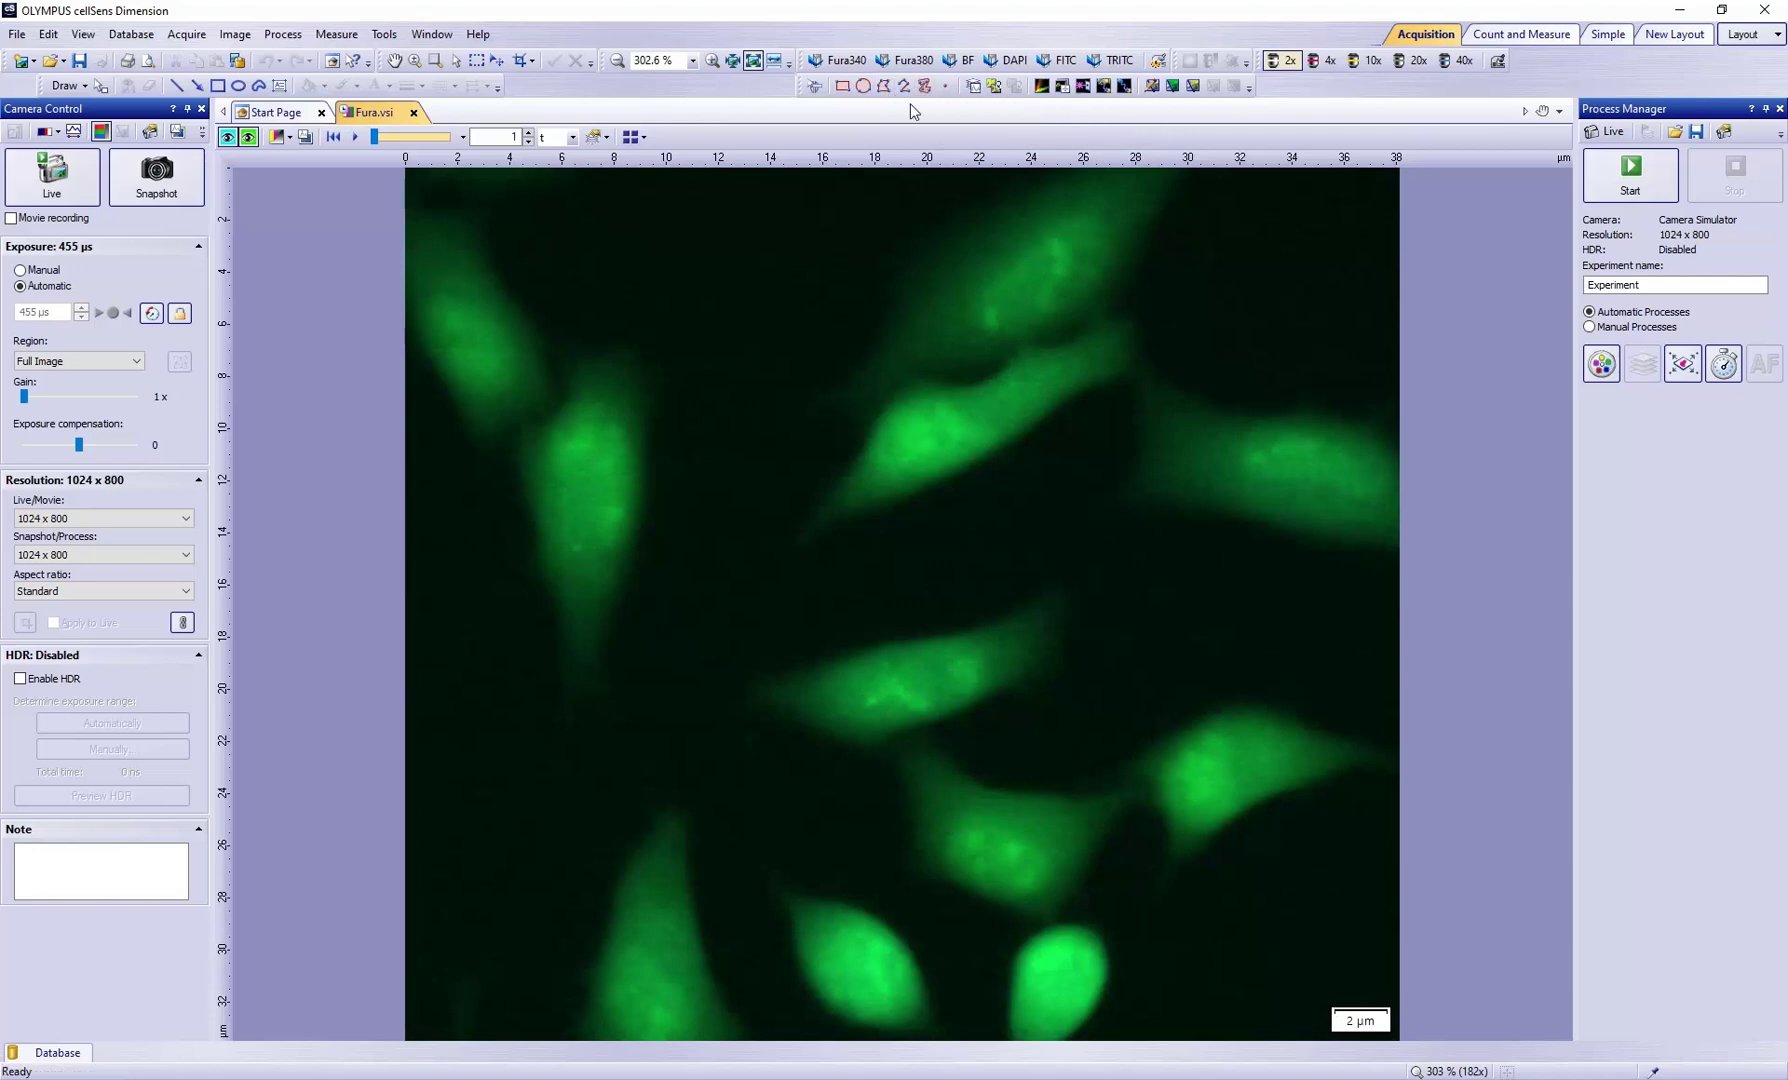
Draw rectangular ROIs on the left and upper cells and one on the dark lower-left background.
{"action": "left_click", "coordinate": [843, 87]}
{"action": "left_click_drag", "start_coordinate": [570, 455], "coordinate": [600, 498]}
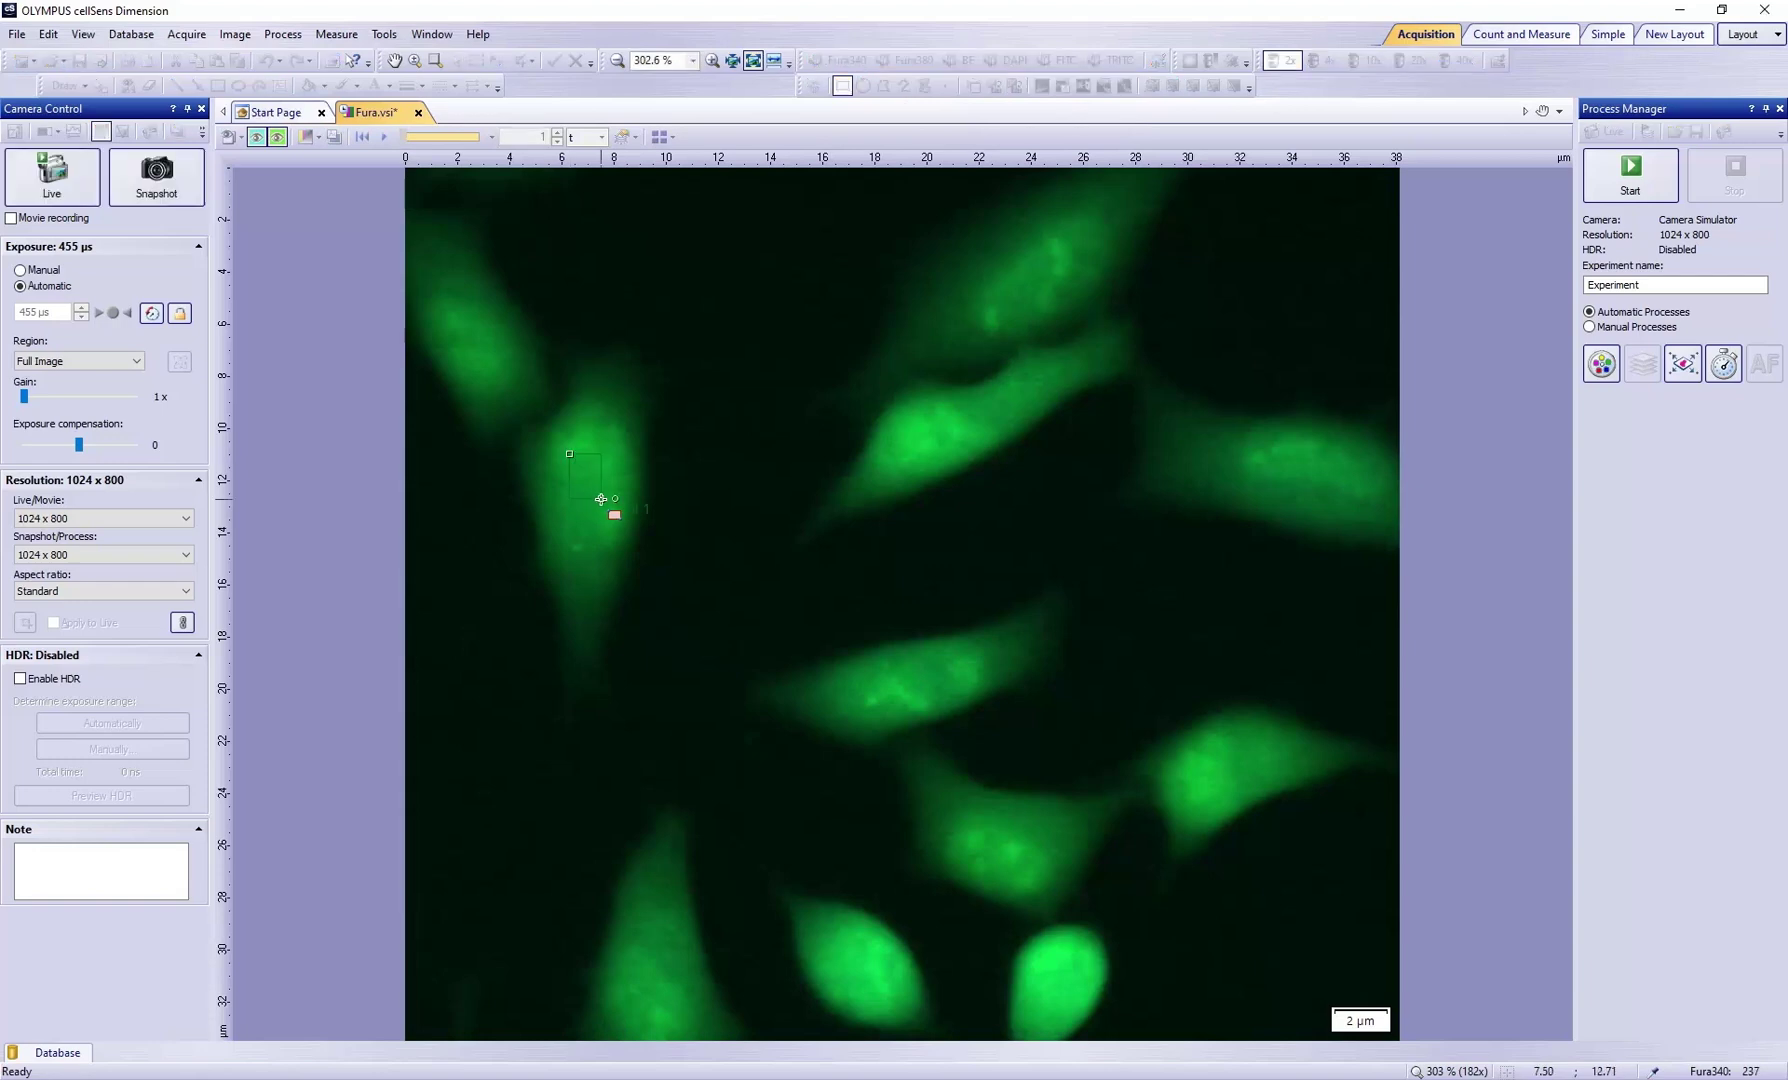
{"action": "left_click_drag", "start_coordinate": [911, 426], "coordinate": [947, 454]}
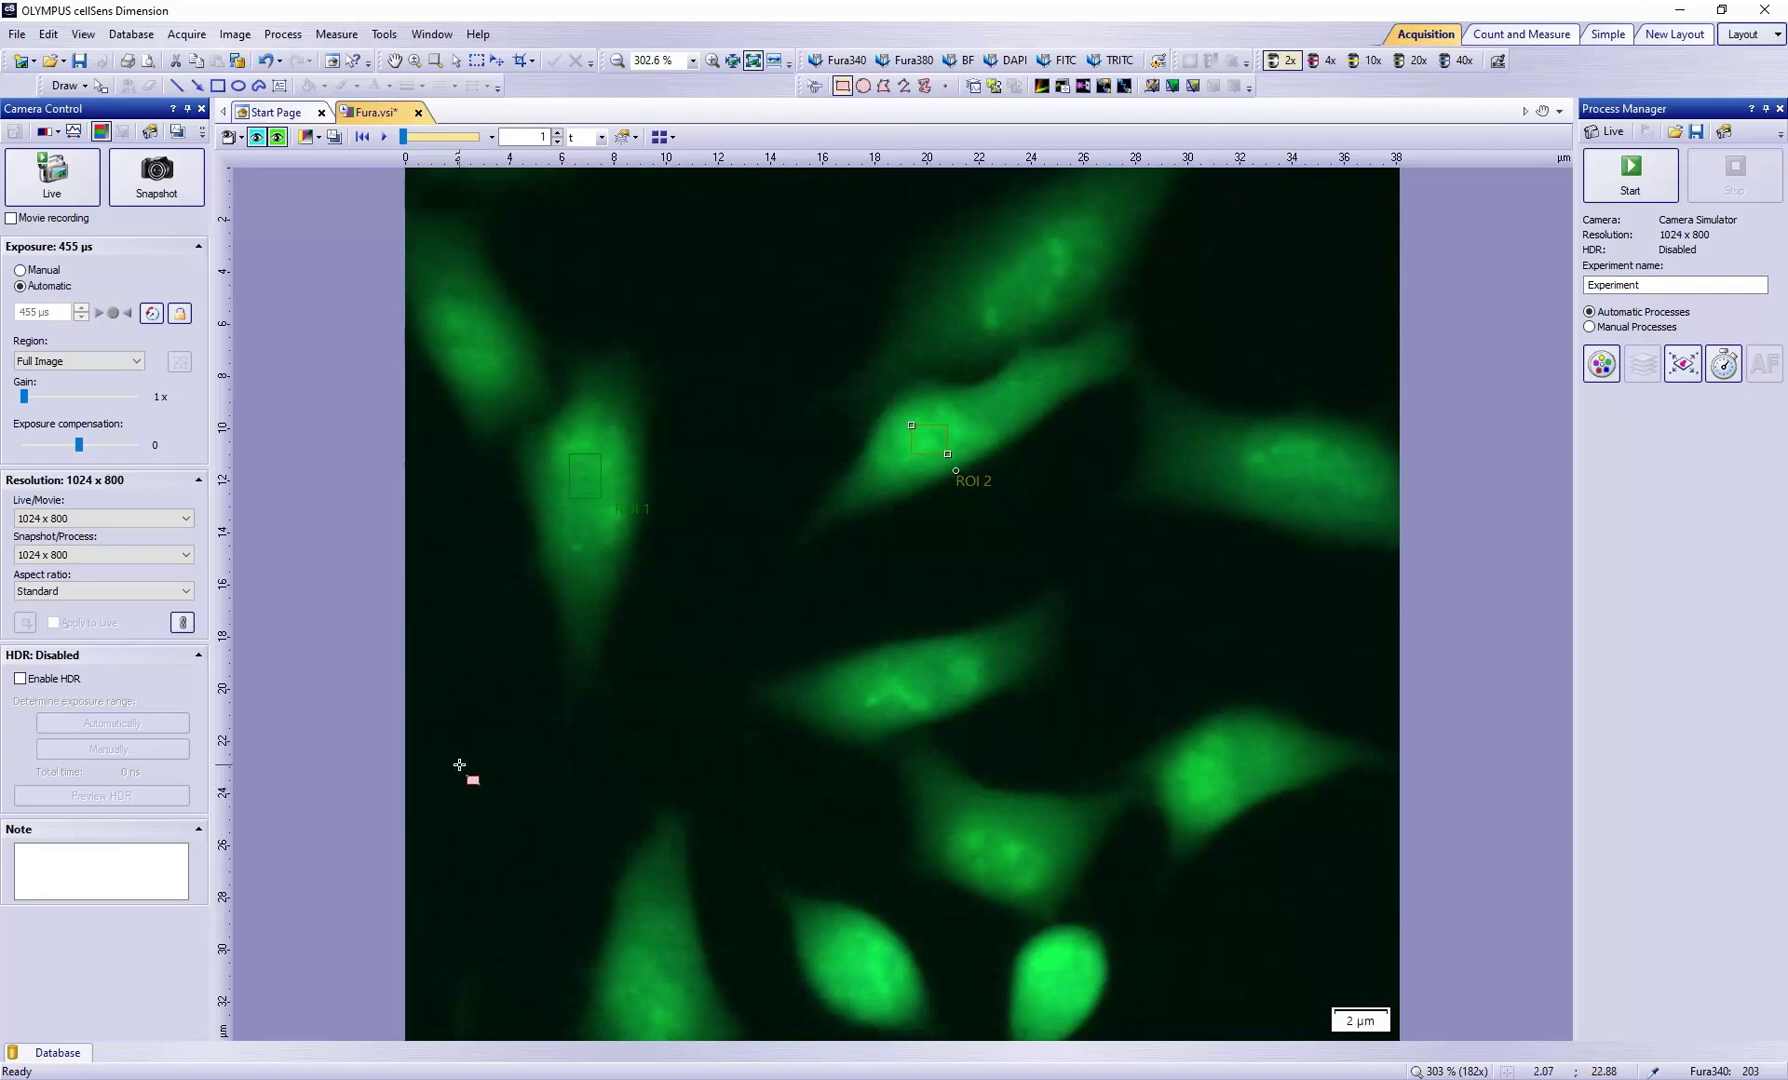
{"action": "mouse_move", "coordinate": [459, 763]}
{"action": "left_mouse_down"}
{"action": "mouse_move", "coordinate": [497, 853]}
{"action": "mouse_move", "coordinate": [522, 864]}
{"action": "left_mouse_up"}
{"action": "left_click", "coordinate": [842, 86]}
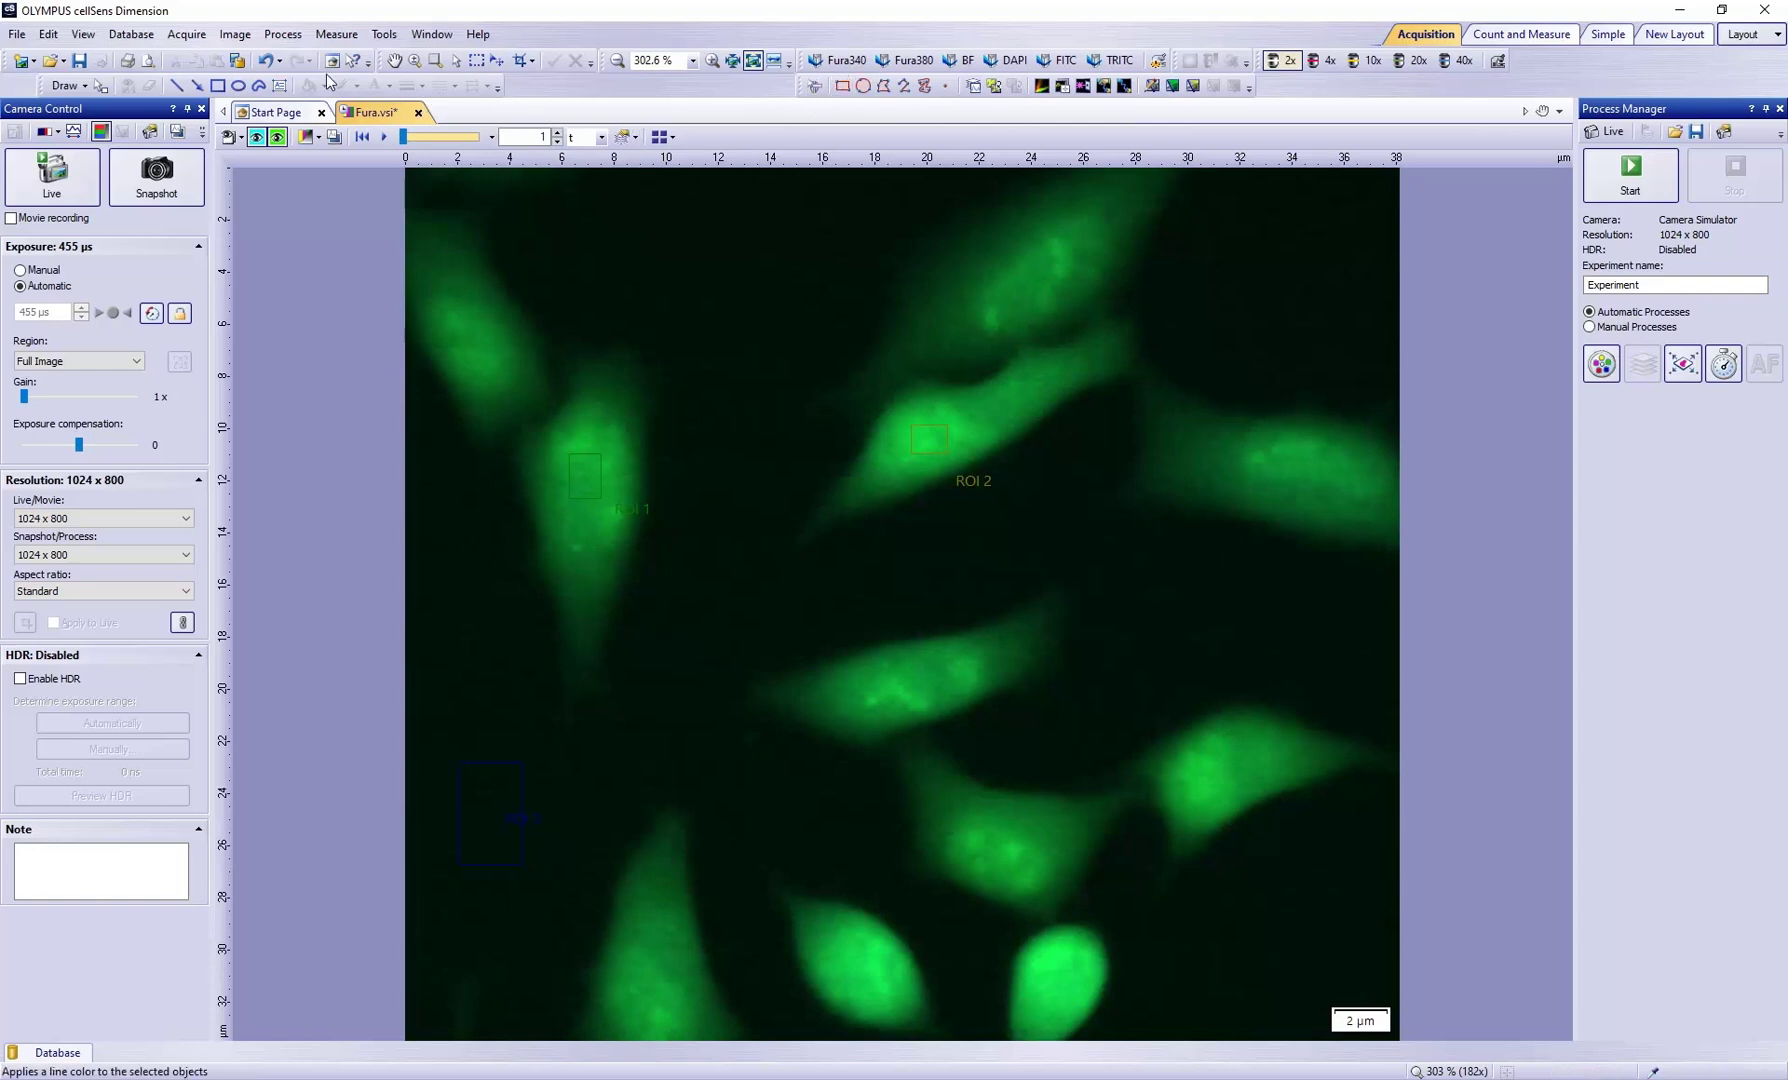
Open the Experiment Manager tool window and create a new experiment, Experiment (5).
{"action": "left_click", "coordinate": [79, 37]}
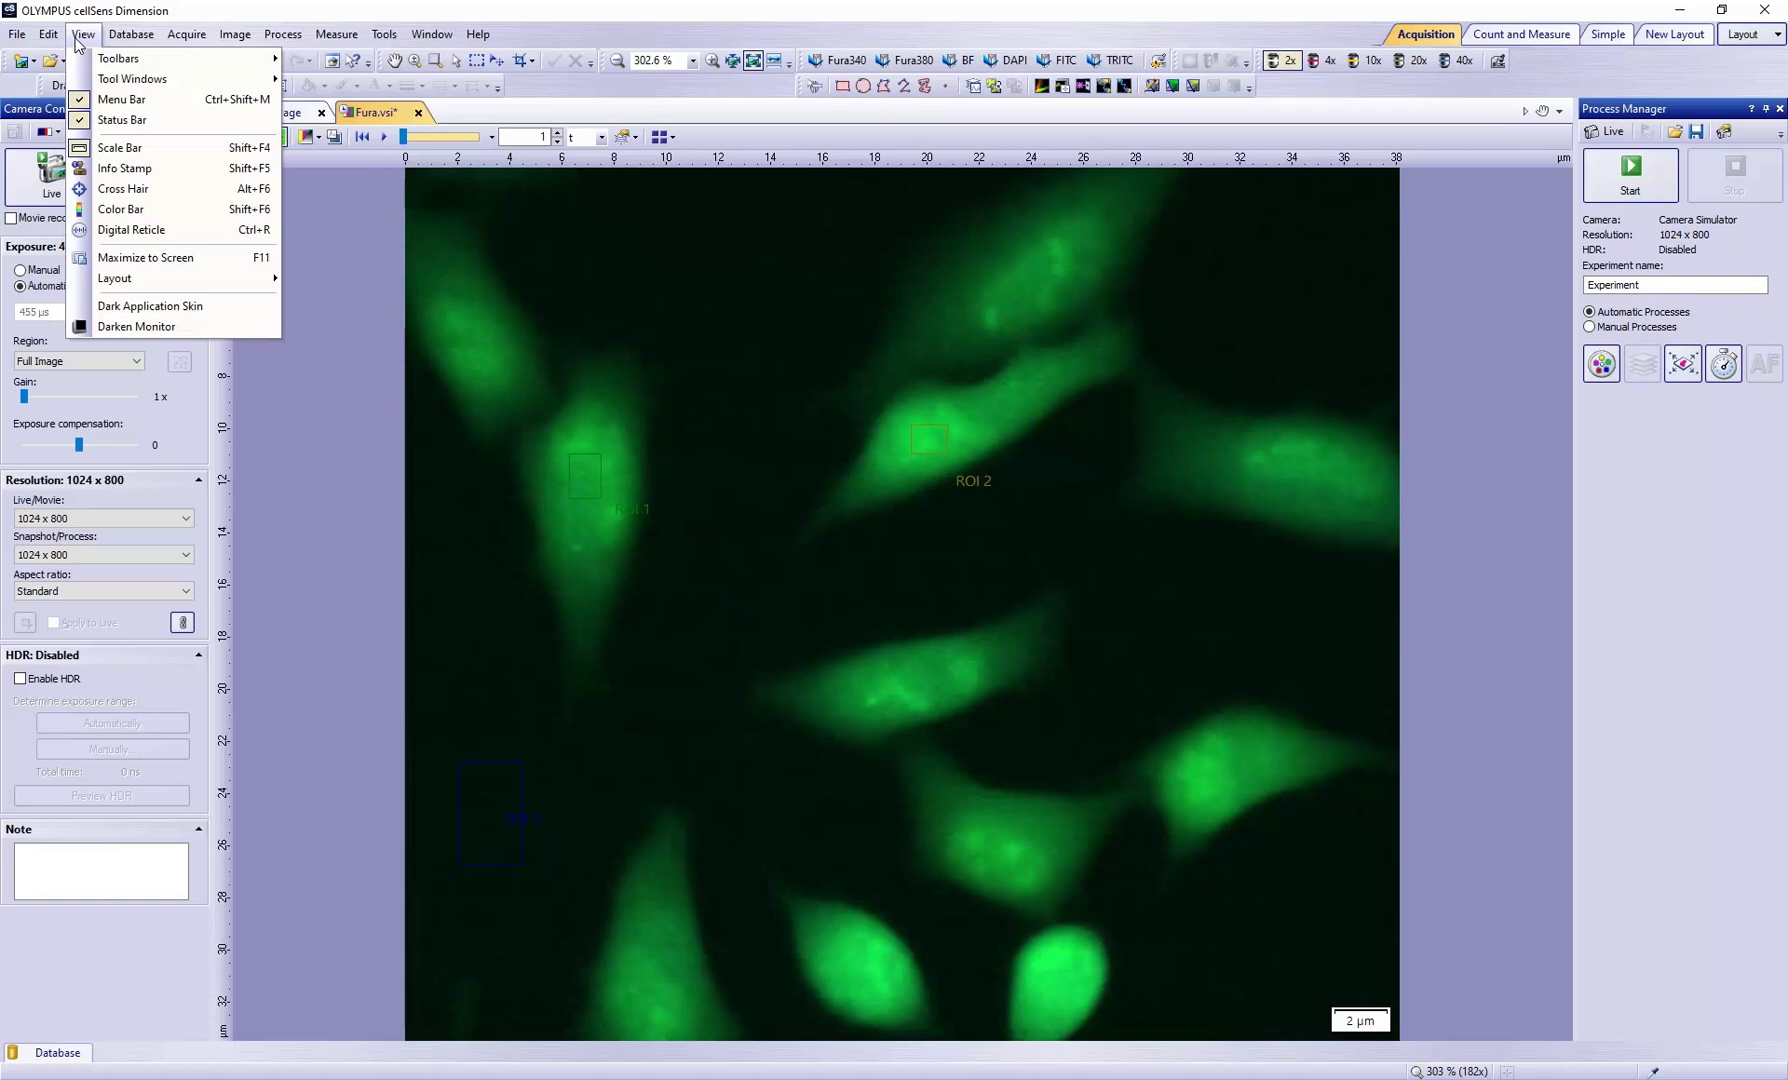
{"action": "mouse_move", "coordinate": [97, 82]}
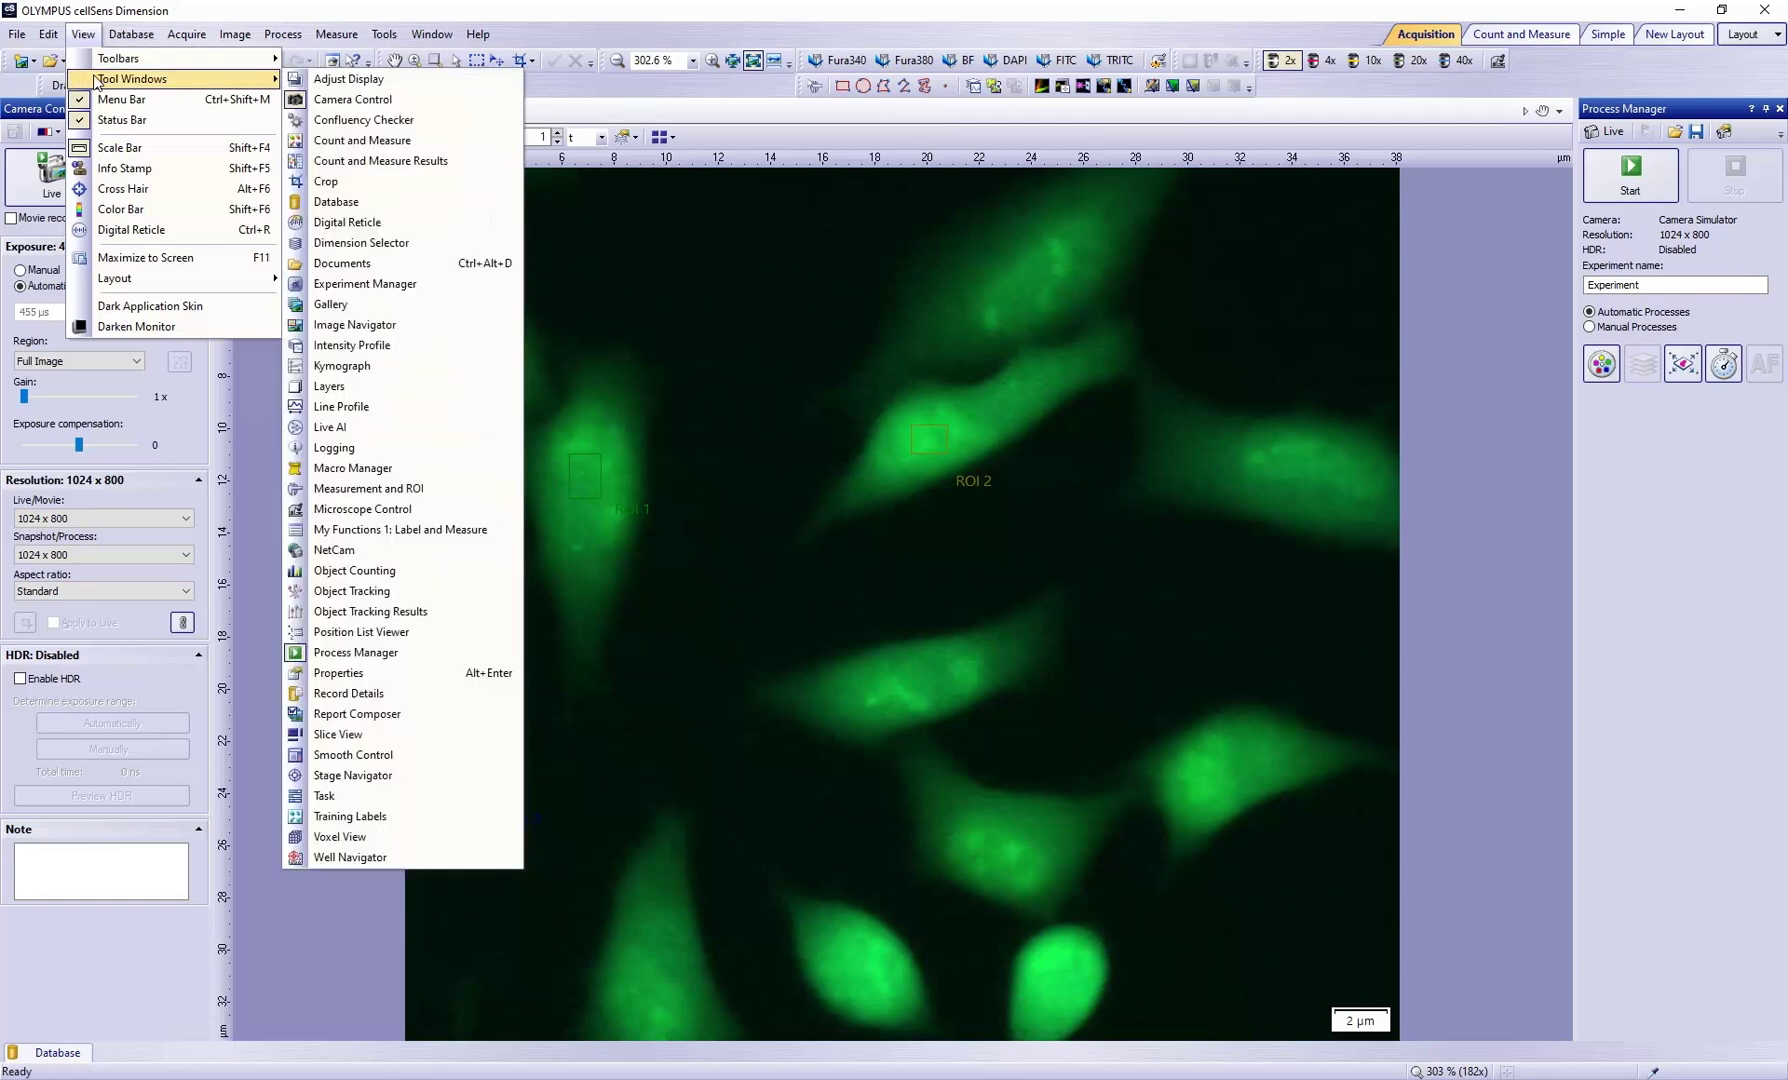
{"action": "left_click", "coordinate": [476, 284]}
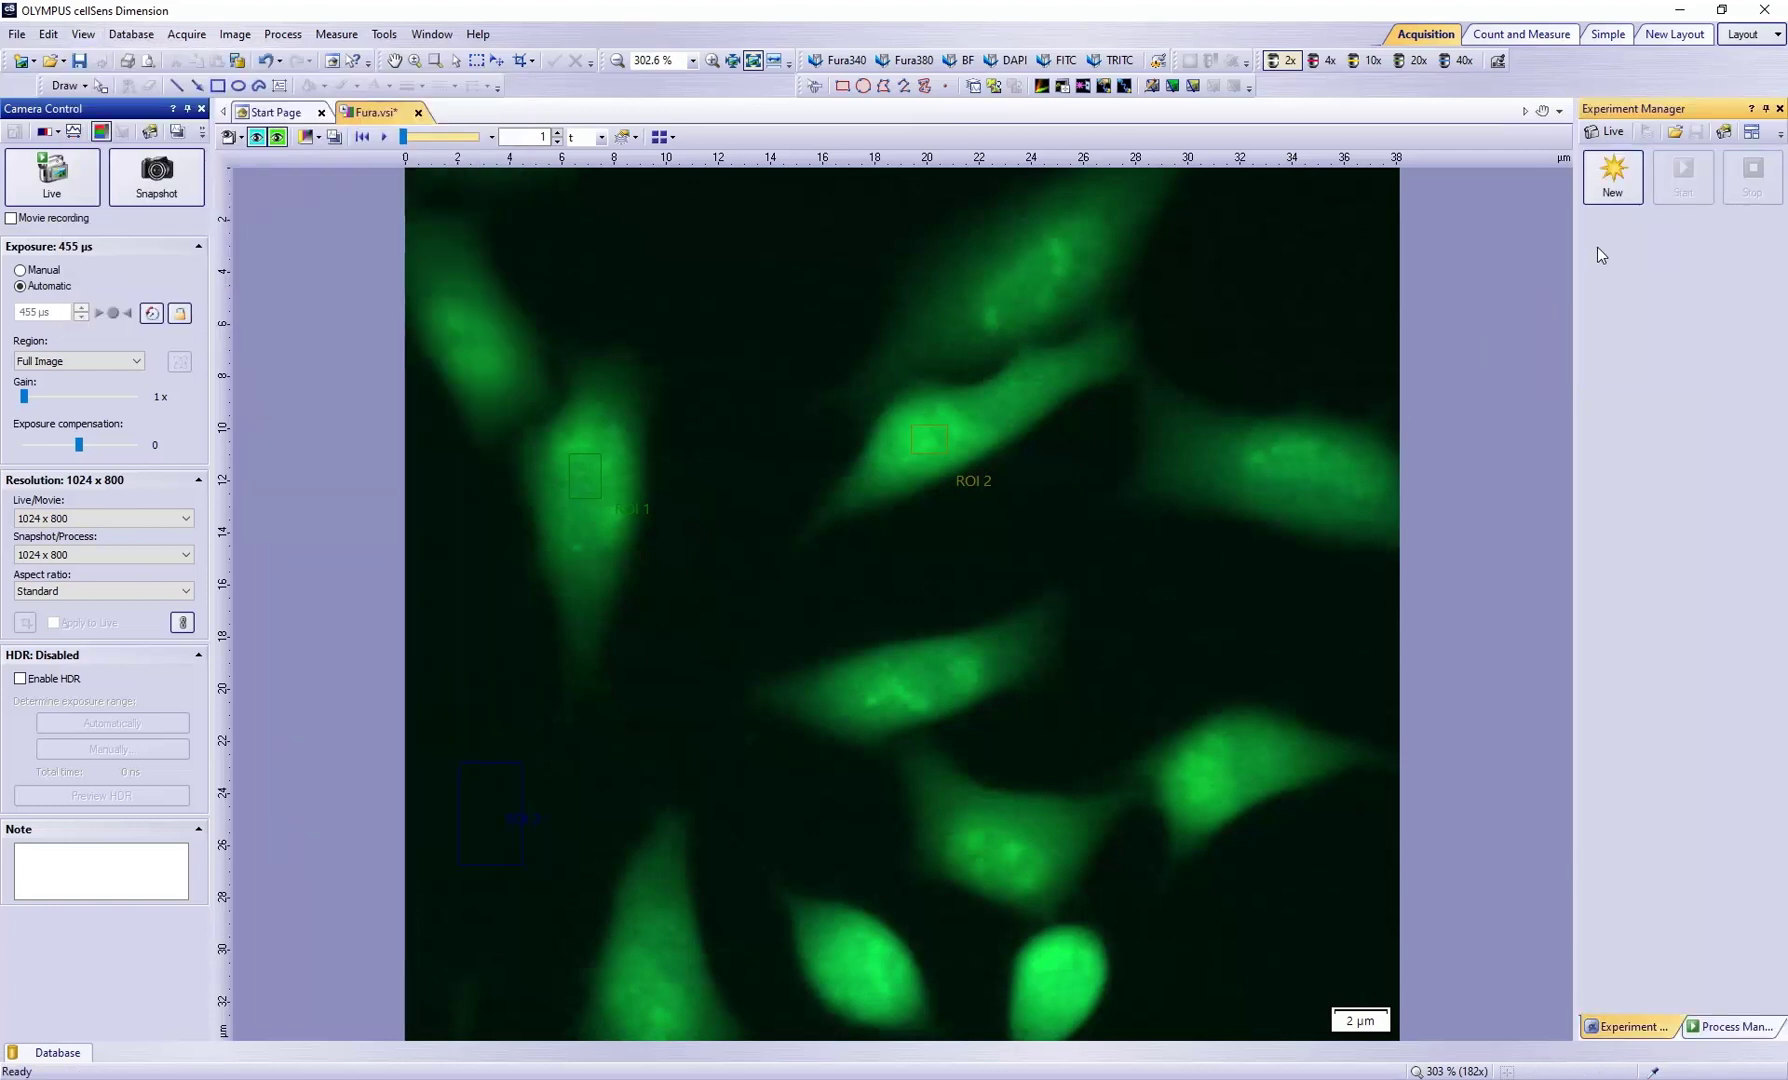
{"action": "left_click", "coordinate": [1622, 190]}
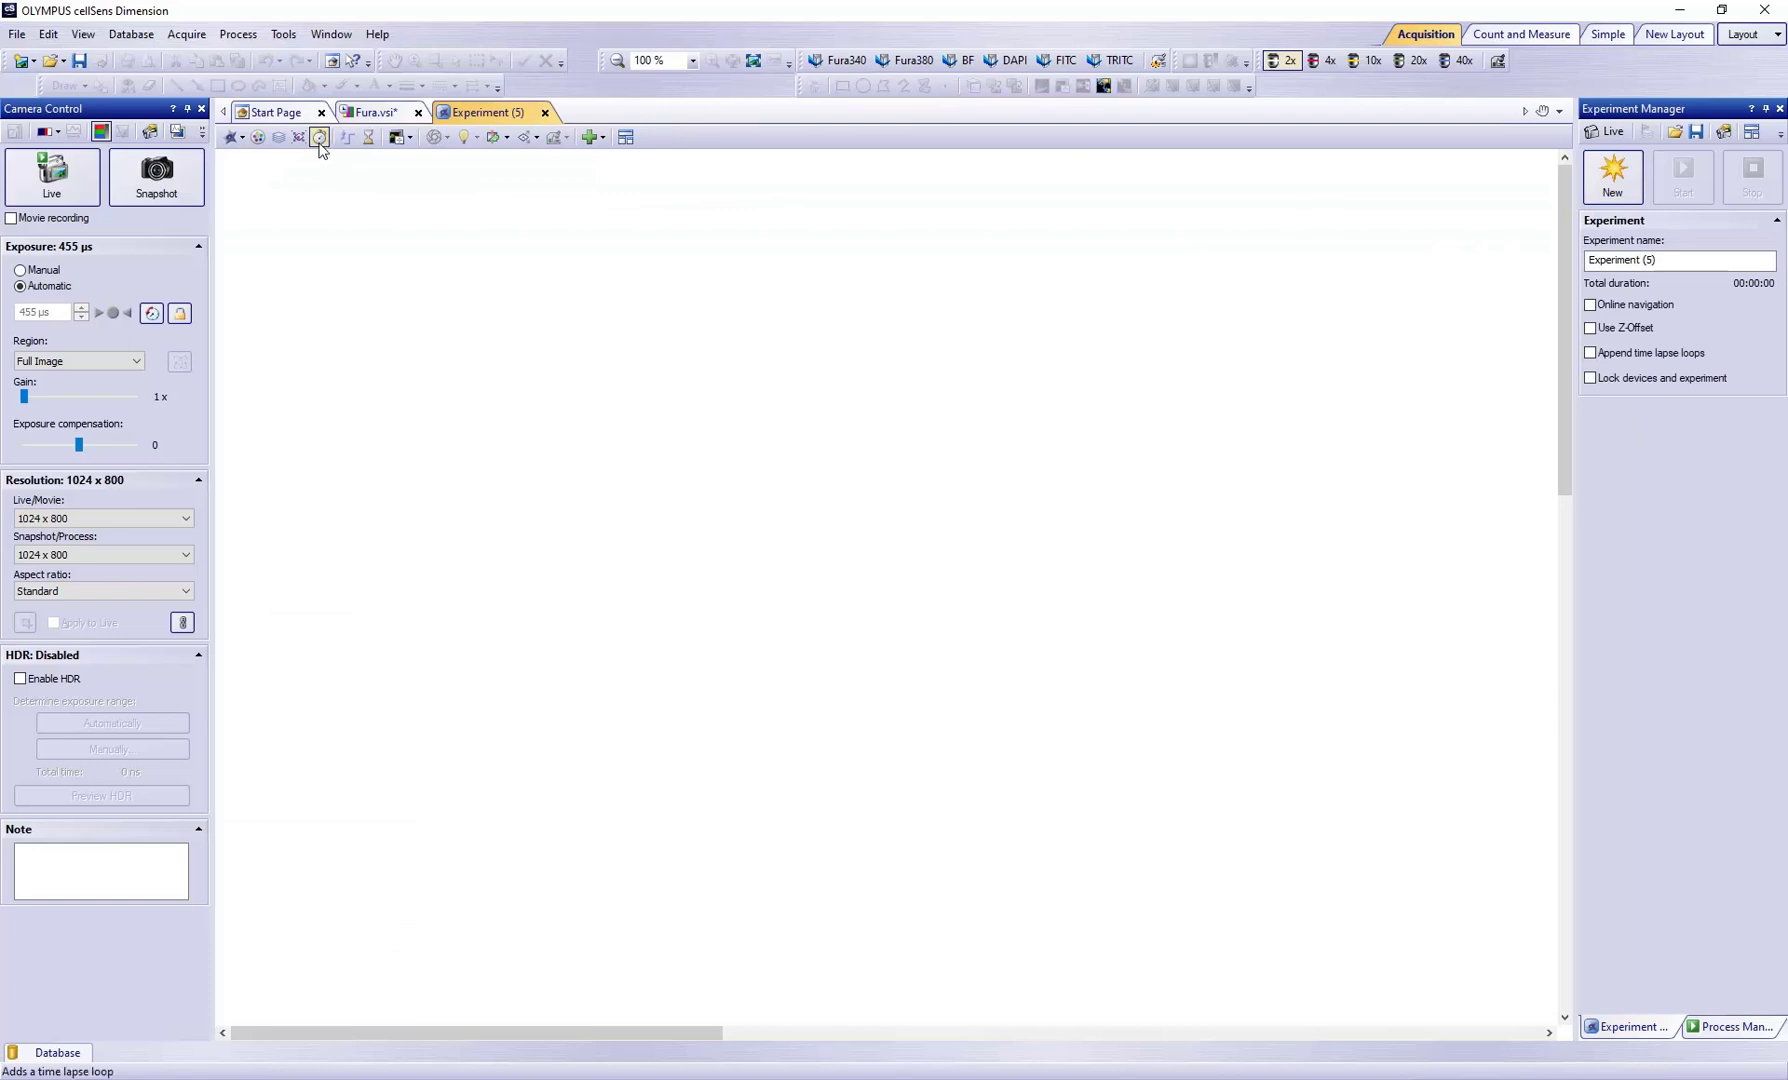
Add a Time Lapse Loop set to 60 cycles with As fast as possible turned off.
{"action": "left_click_drag", "start_coordinate": [319, 138], "coordinate": [786, 515]}
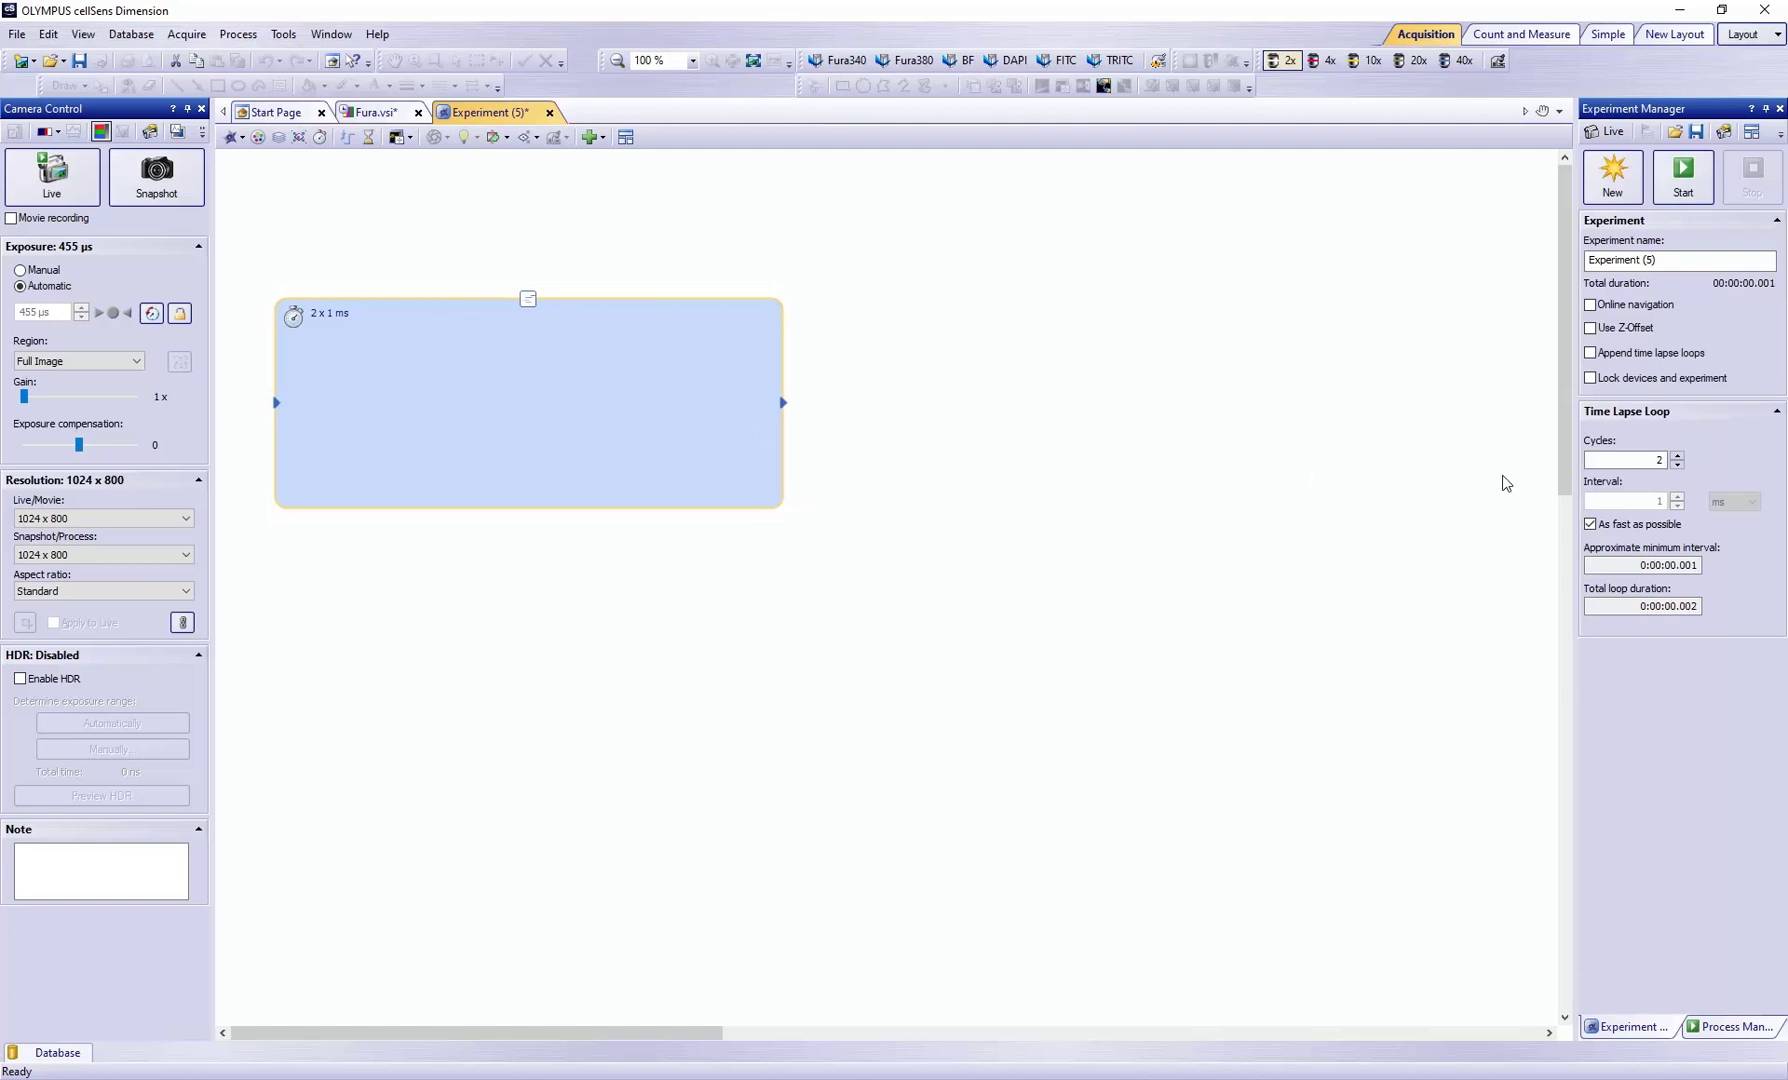
{"action": "left_click", "coordinate": [1636, 458]}
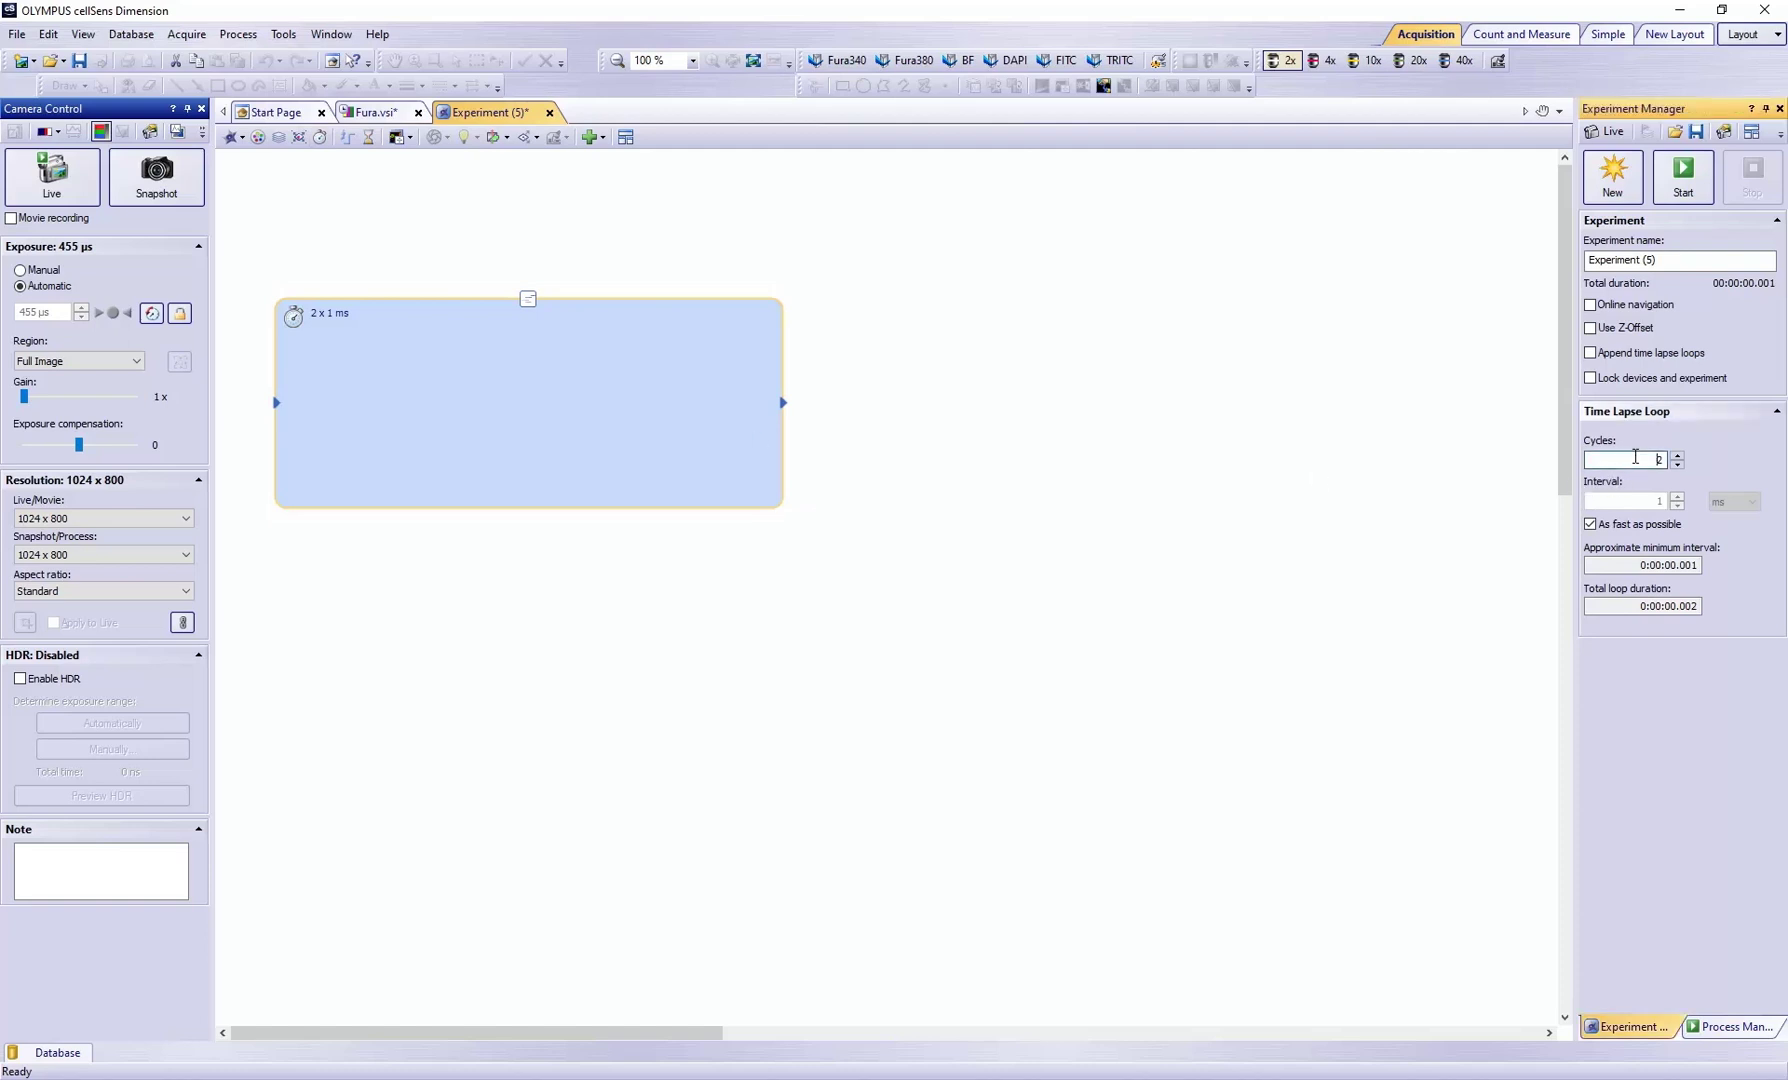
{"action": "left_click_drag", "start_coordinate": [1636, 458], "coordinate": [1664, 460]}
{"action": "type", "text": "60"}
{"action": "left_click", "coordinate": [1664, 518]}
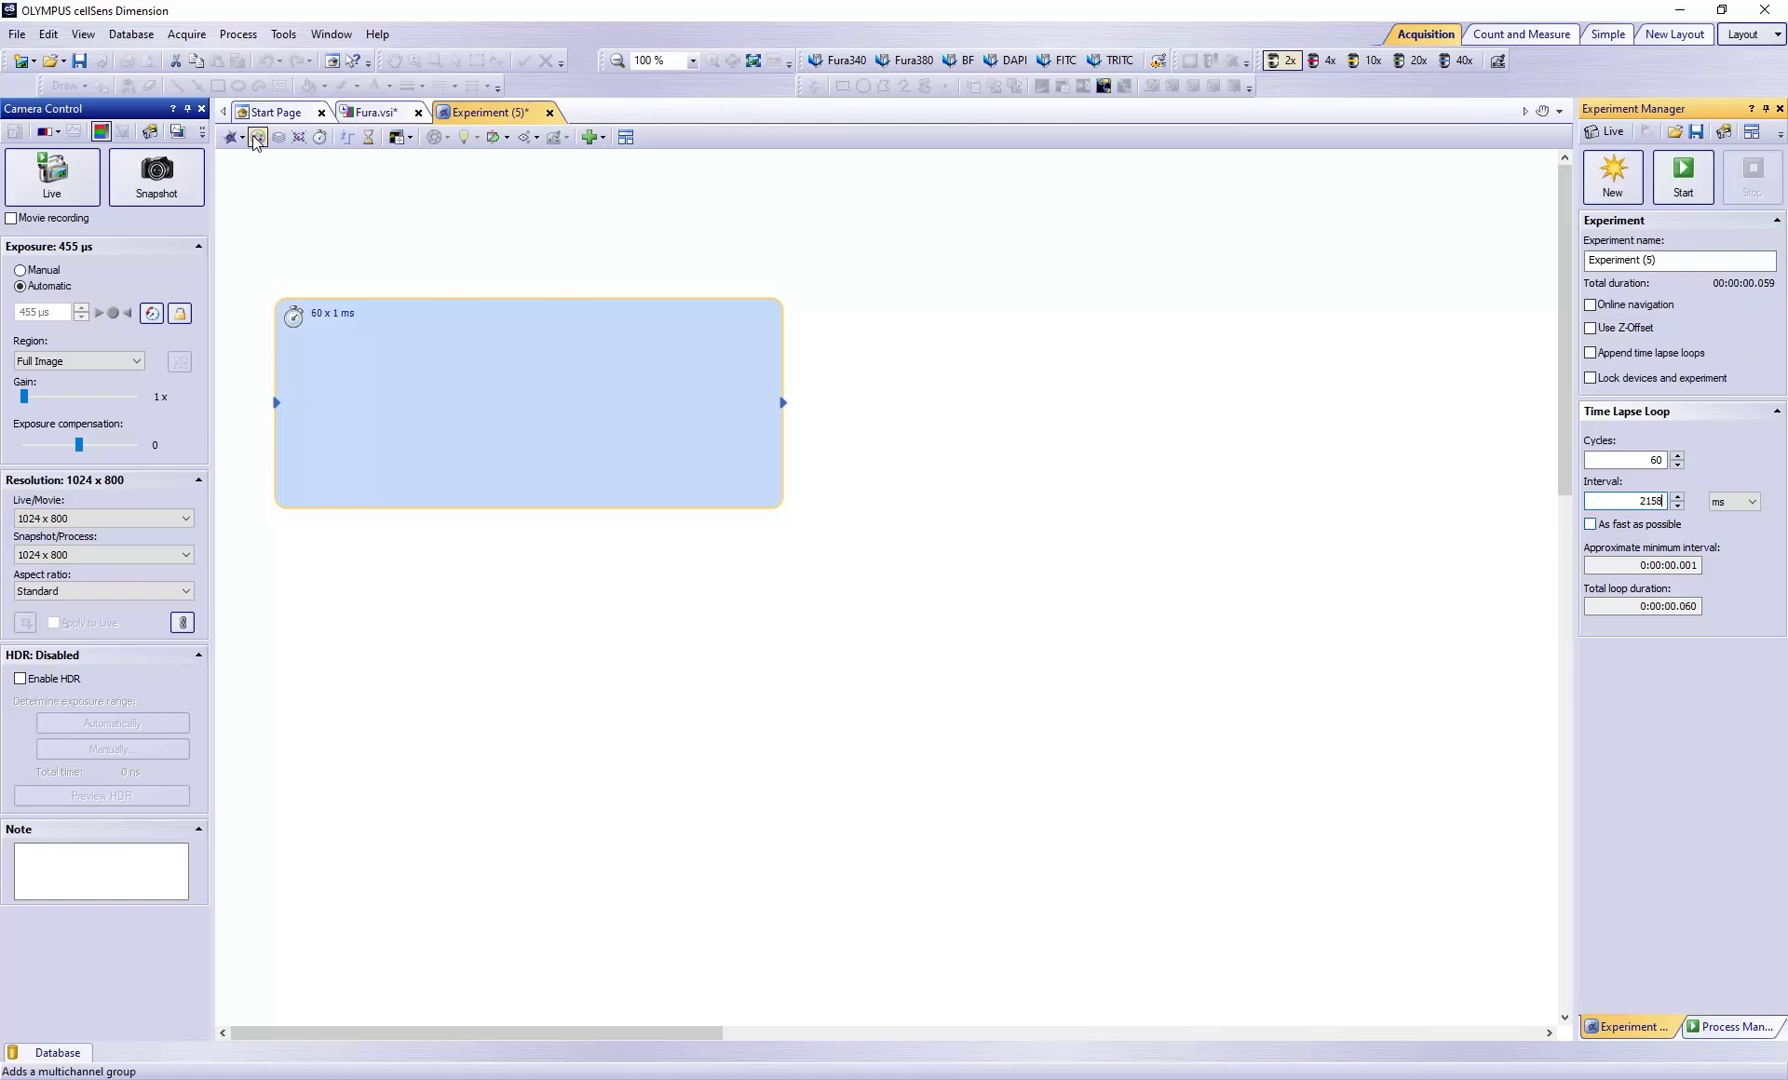
Add a multichannel group inside the loop holding Fura340 then Fura380 acquisitions.
{"action": "left_click_drag", "start_coordinate": [258, 137], "coordinate": [465, 460]}
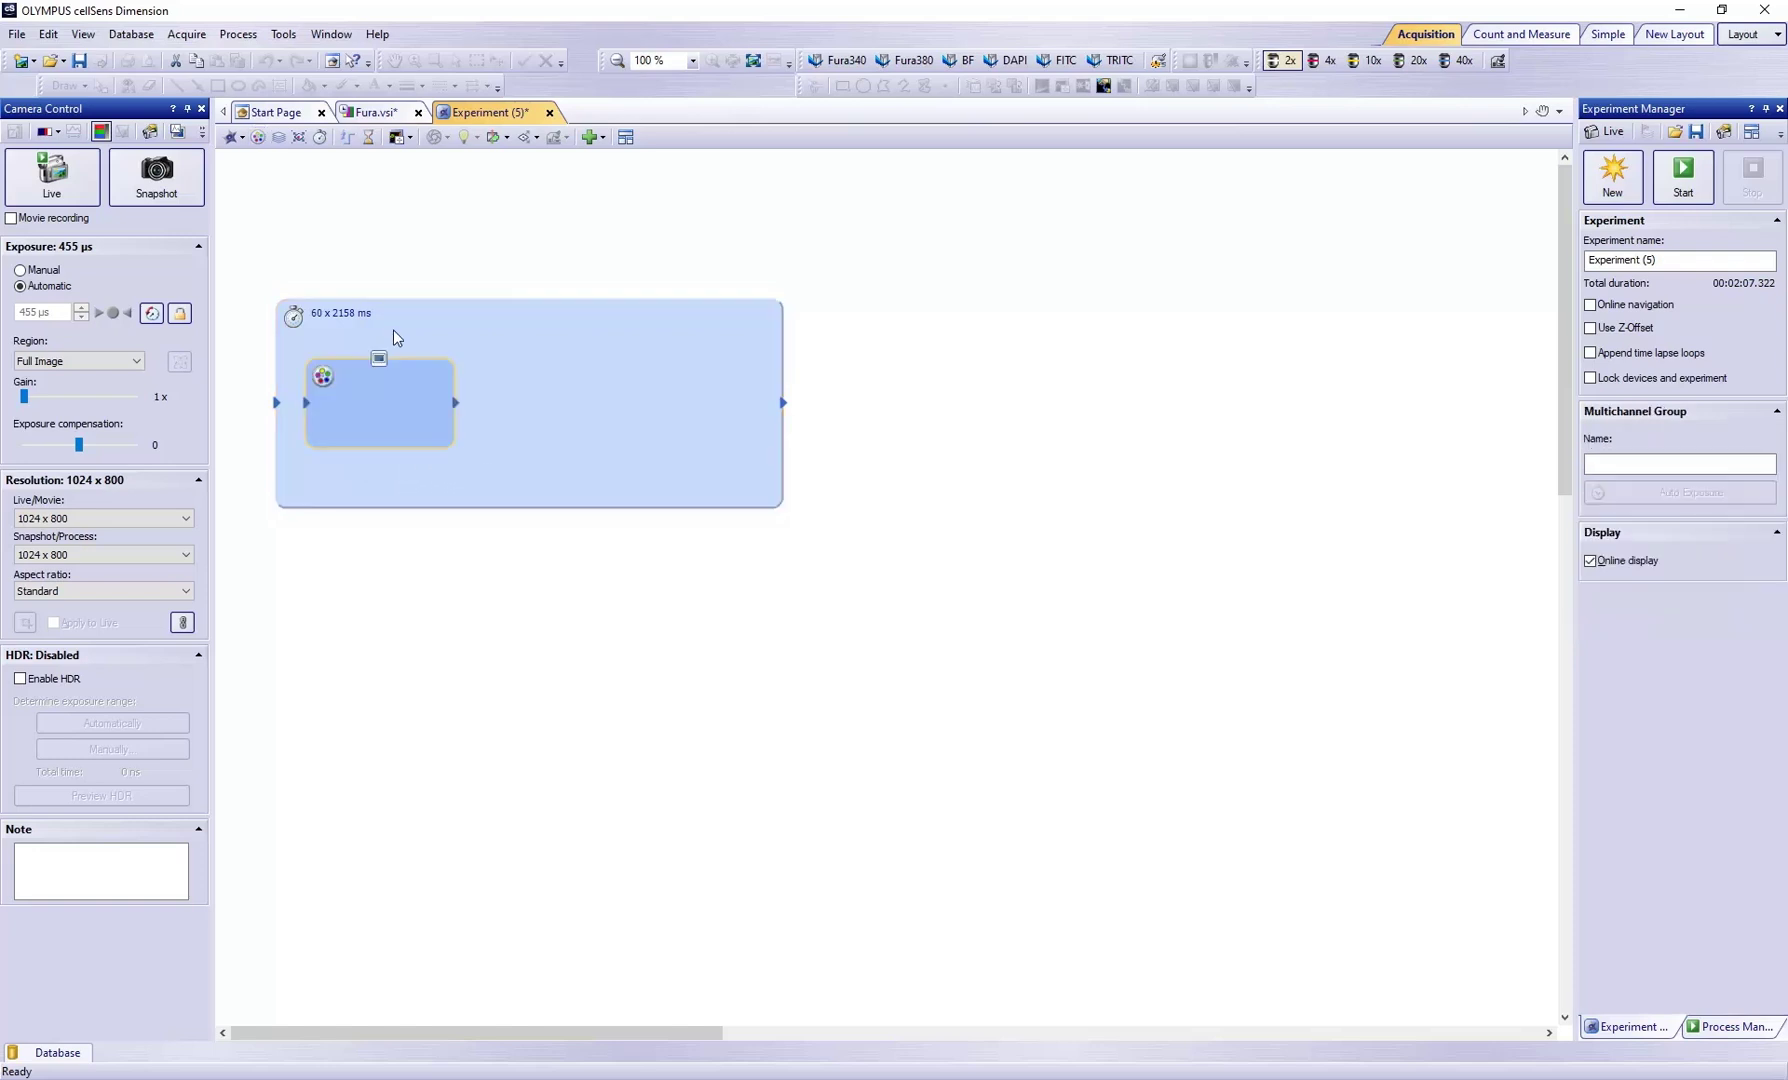
{"action": "left_click", "coordinate": [242, 137]}
{"action": "left_click_drag", "start_coordinate": [265, 185], "coordinate": [352, 418]}
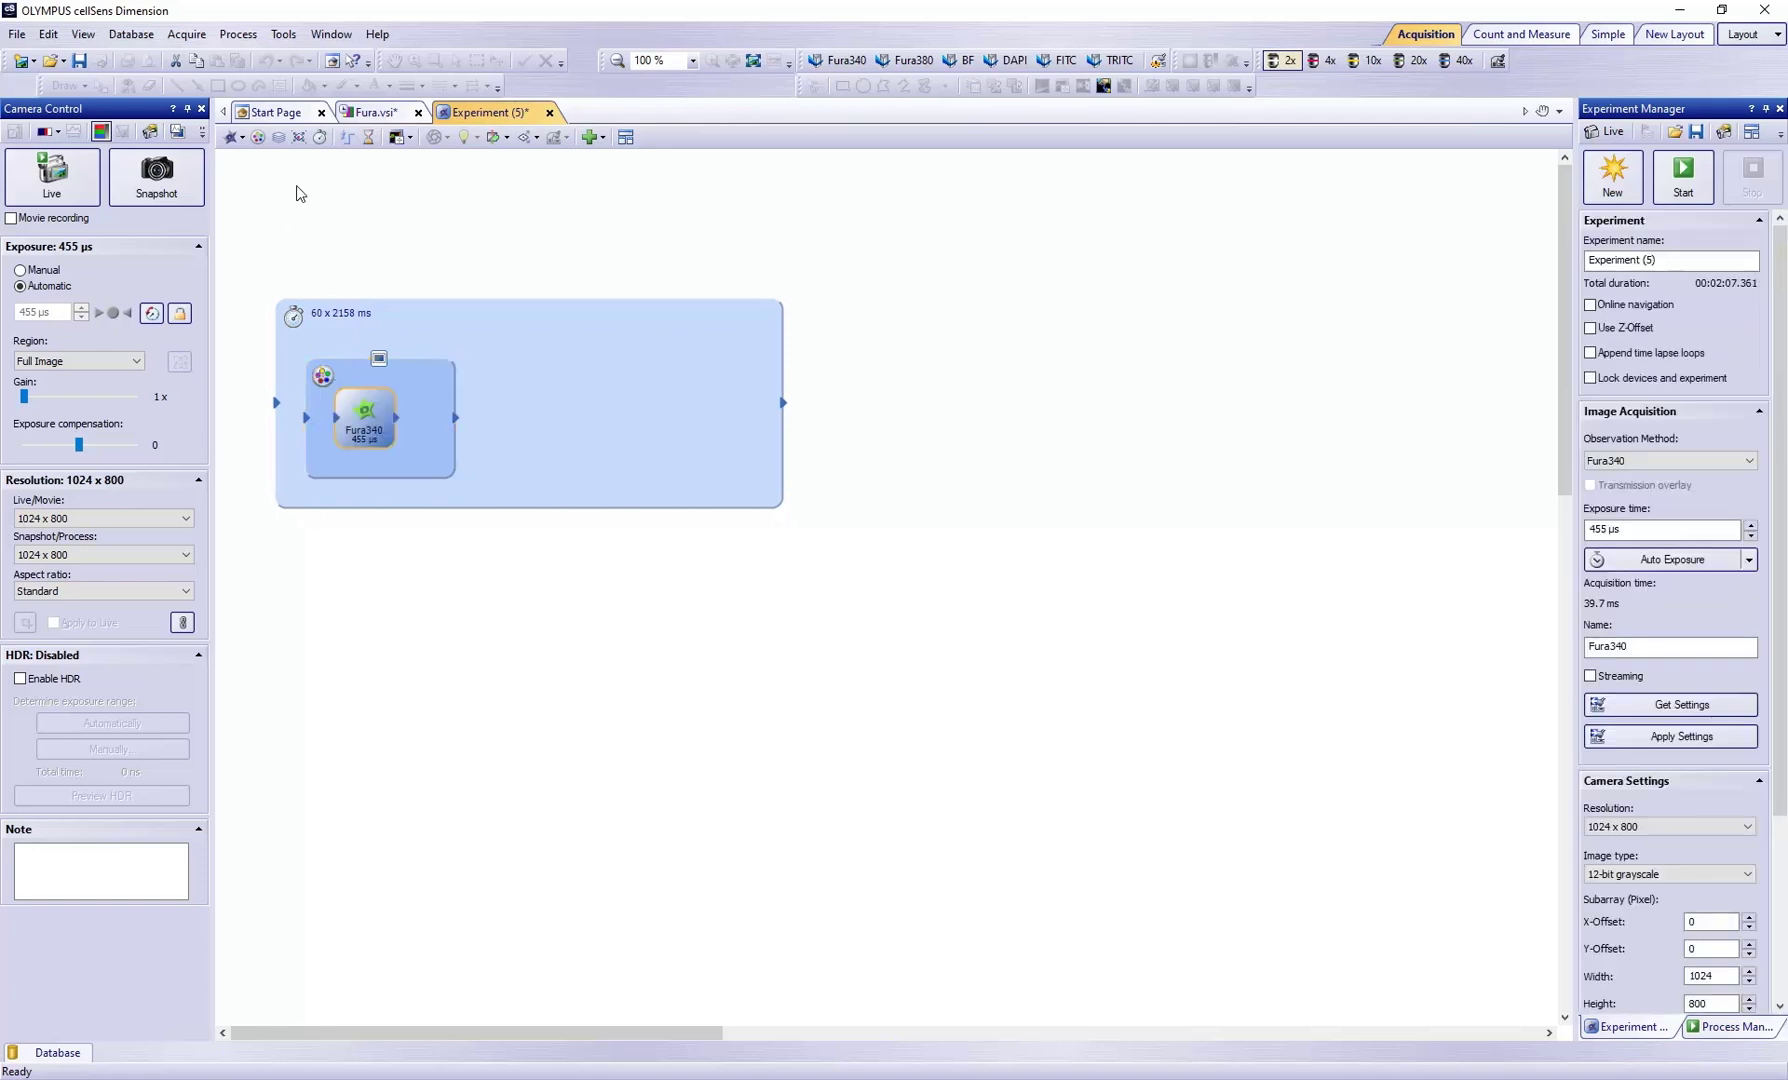
{"action": "left_click", "coordinate": [242, 137]}
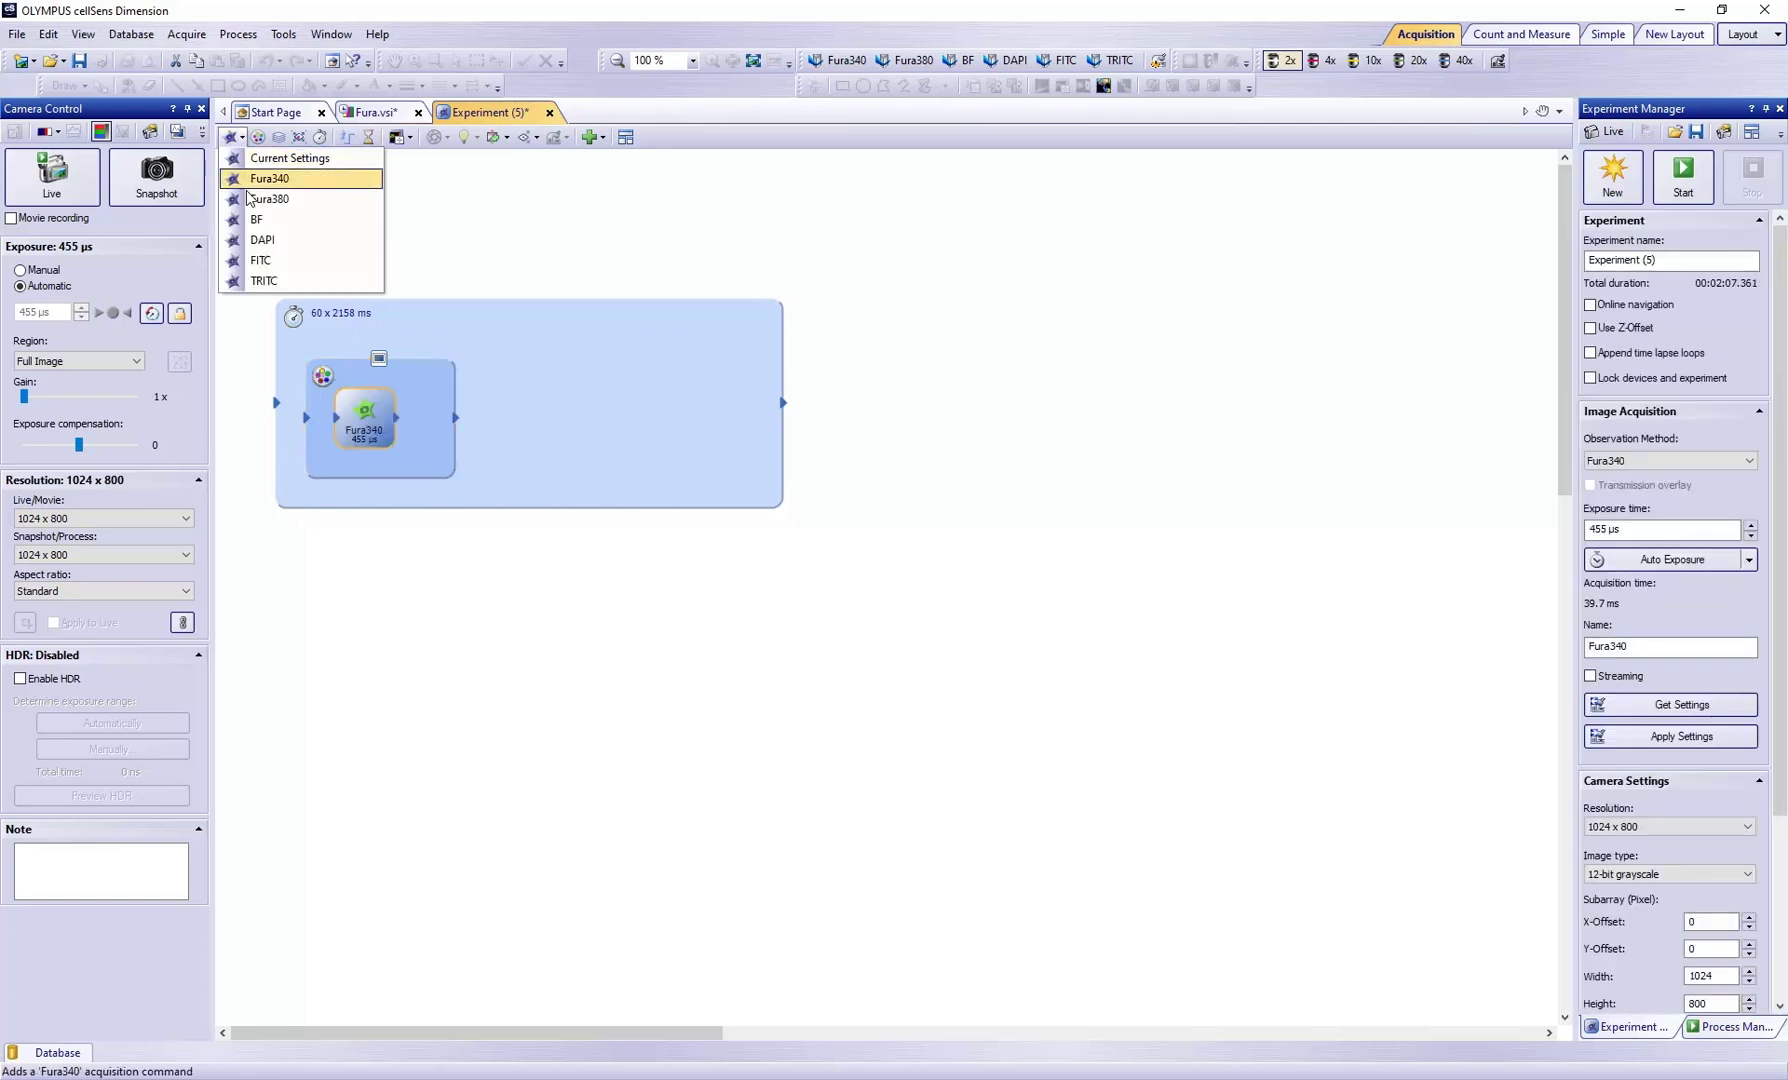
{"action": "left_click_drag", "start_coordinate": [265, 182], "coordinate": [441, 418]}
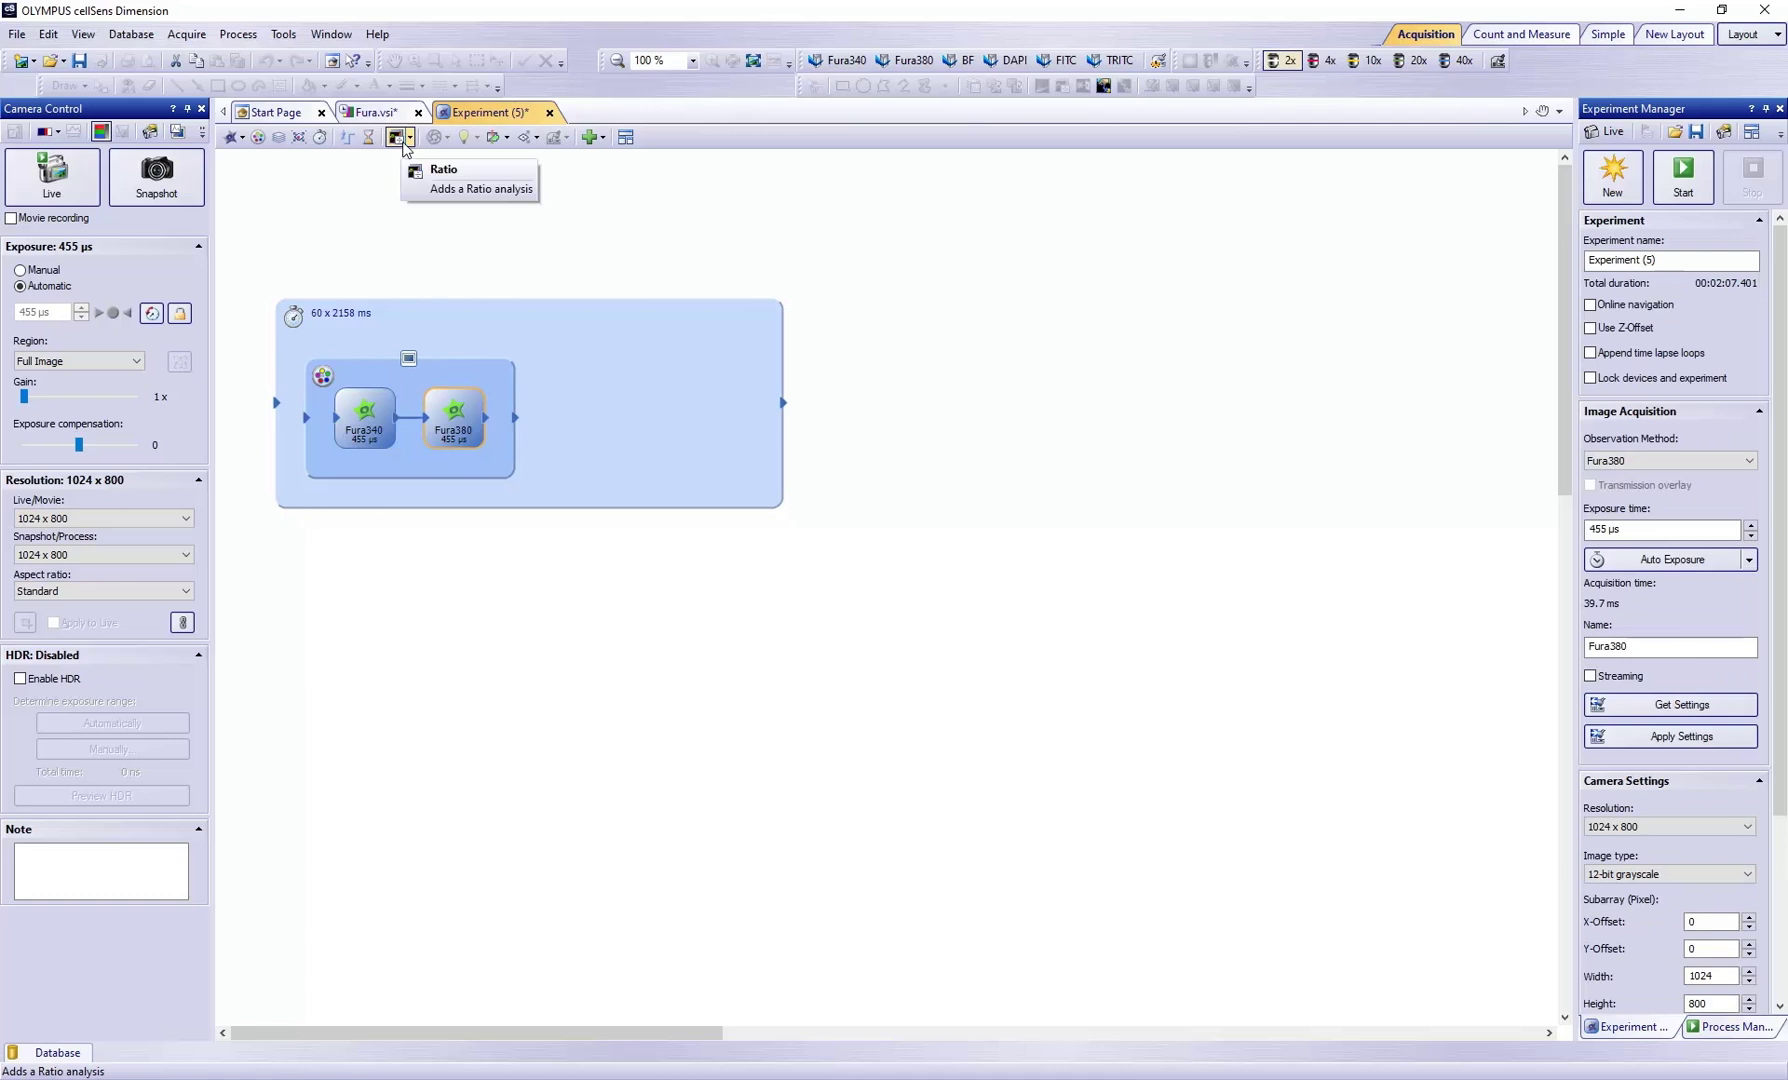
Add a Ratio step after the Fura channel group and open its Ratio Analysis options.
{"action": "left_click_drag", "start_coordinate": [400, 145], "coordinate": [586, 419]}
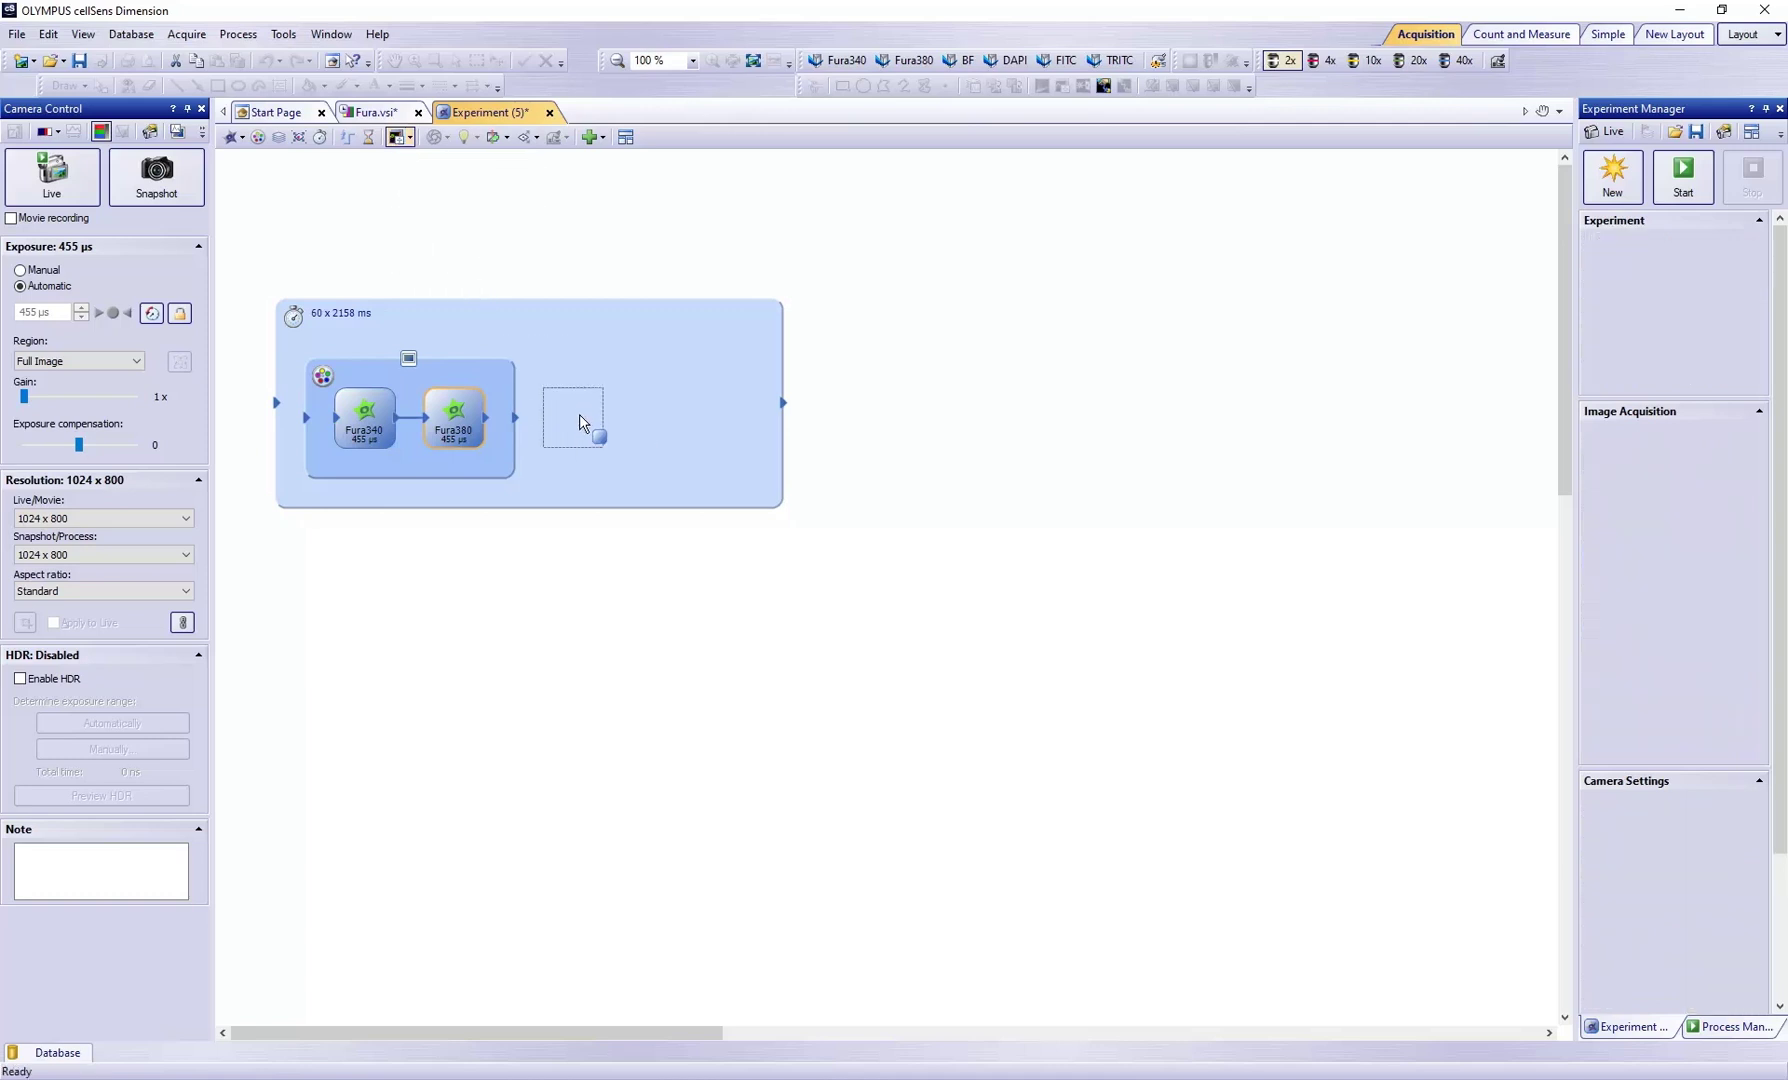
{"action": "left_click", "coordinate": [519, 425]}
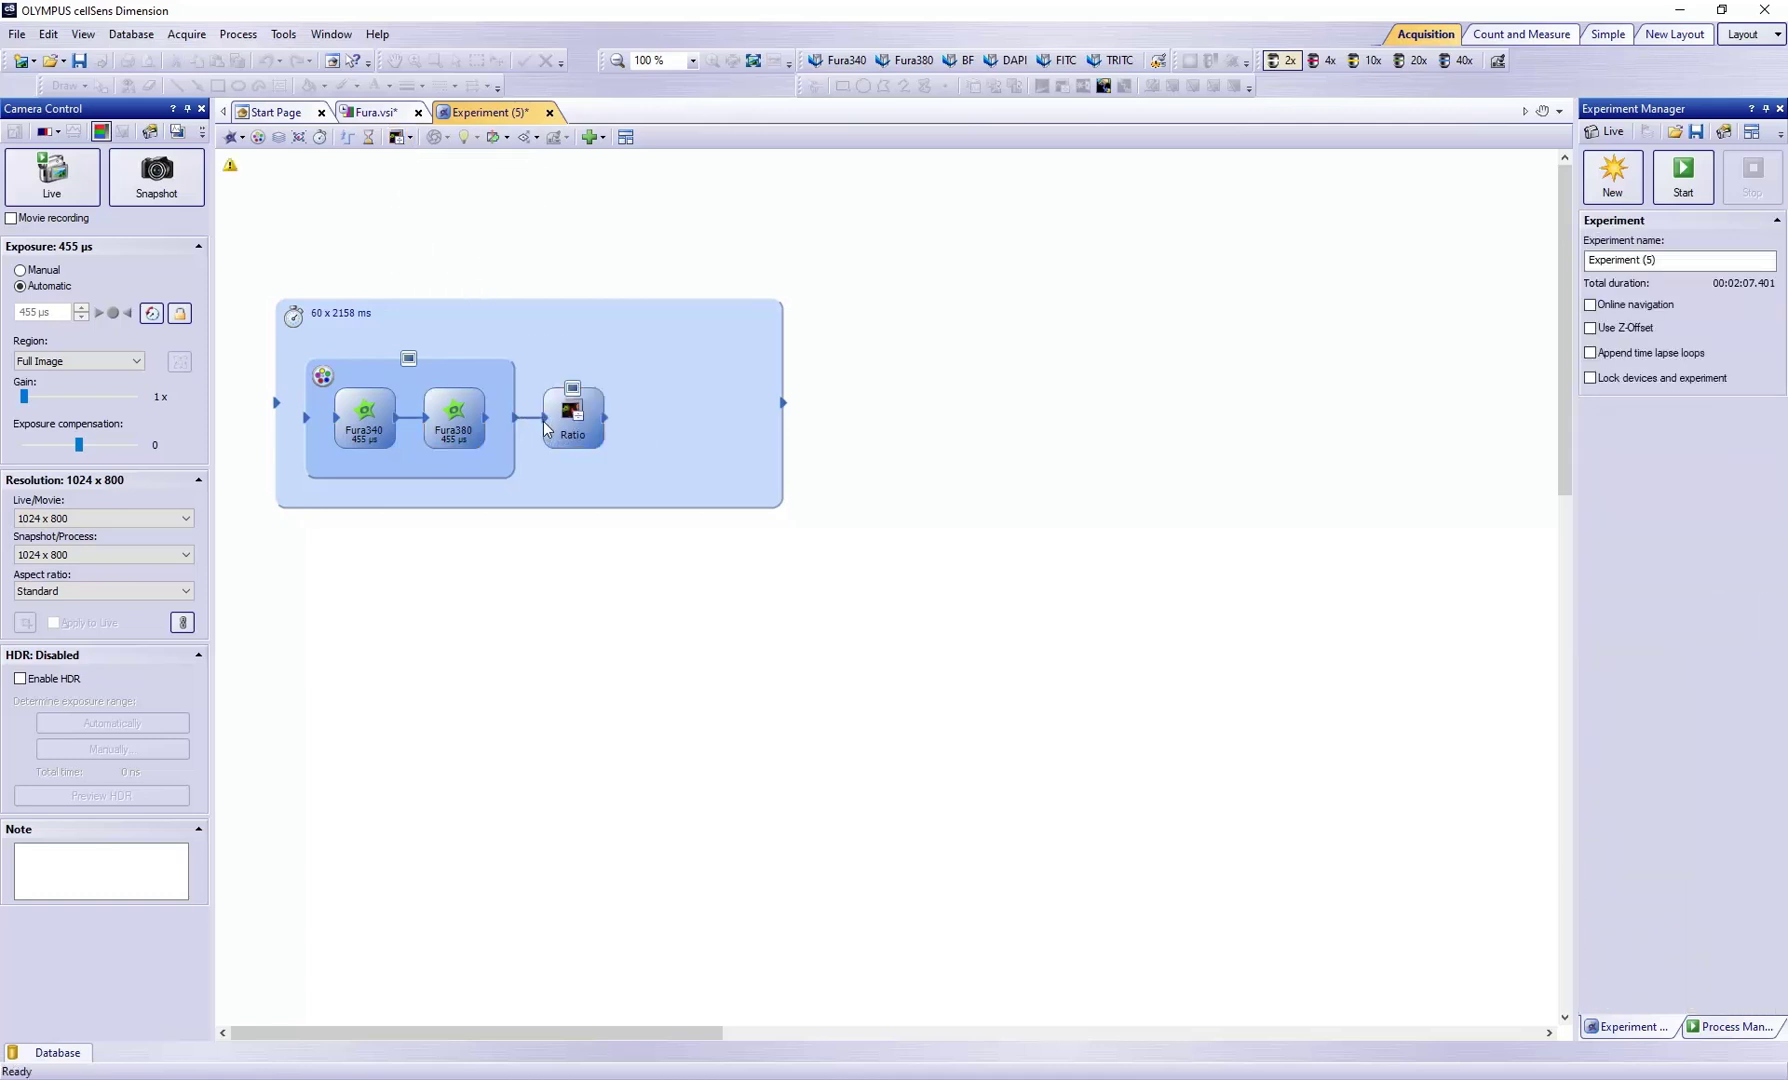
{"action": "left_click", "coordinate": [566, 442]}
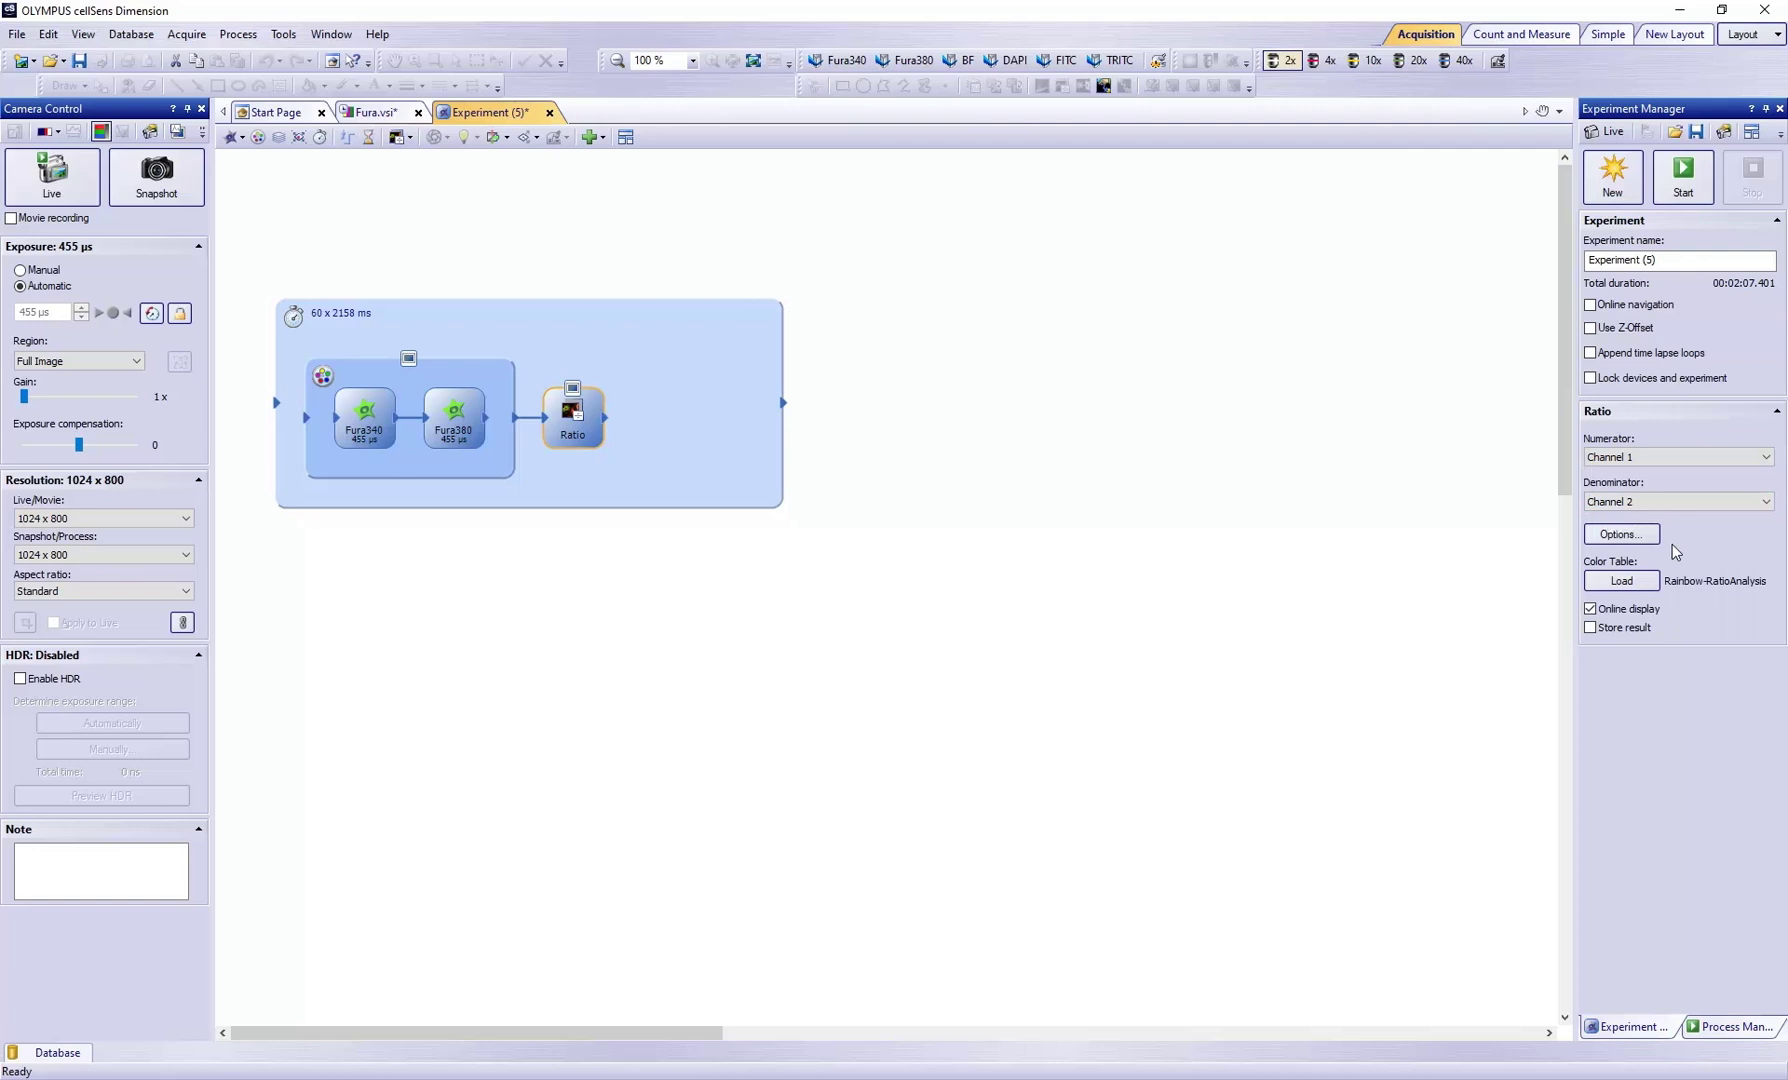
{"action": "left_click", "coordinate": [1634, 535]}
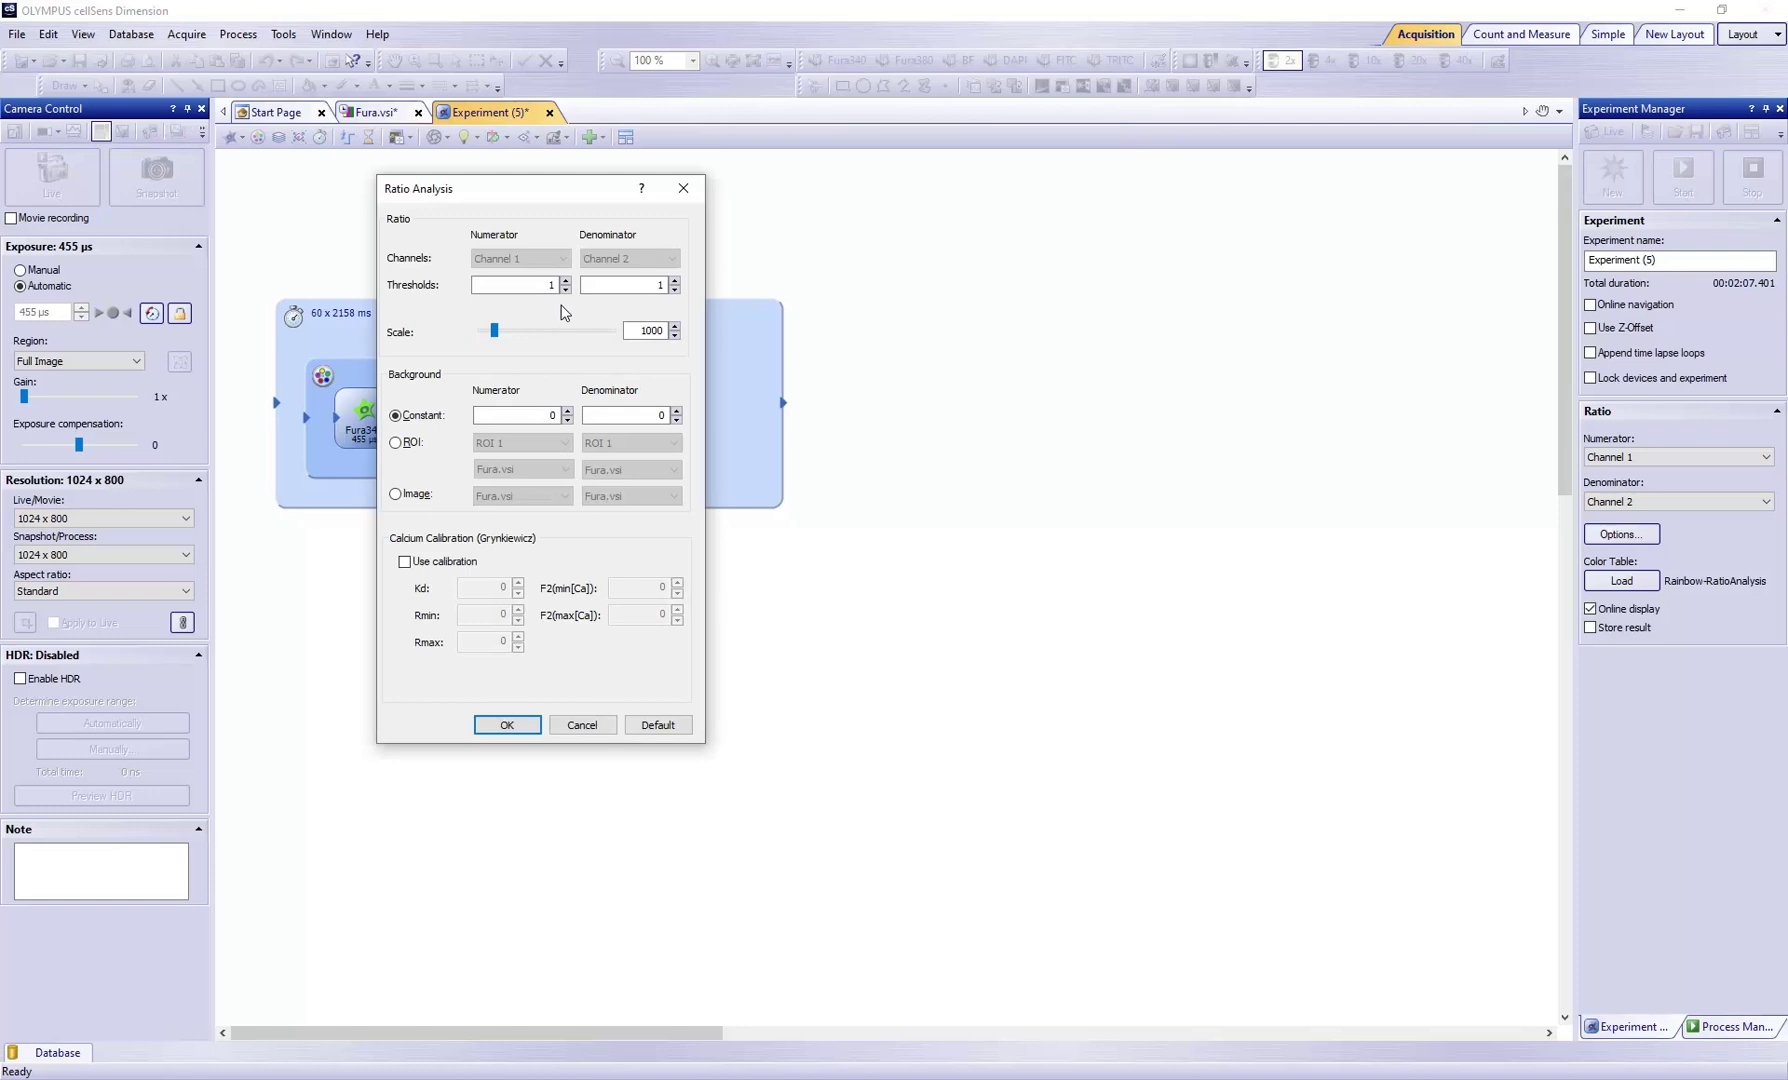
Raise both the numerator and denominator thresholds to 5.
{"action": "left_click", "coordinate": [565, 281]}
{"action": "left_click", "coordinate": [565, 281]}
{"action": "left_click", "coordinate": [675, 281]}
{"action": "left_click", "coordinate": [675, 281]}
Use ROI background, with ROI 3 for both numerator and denominator.
{"action": "left_click", "coordinate": [396, 443]}
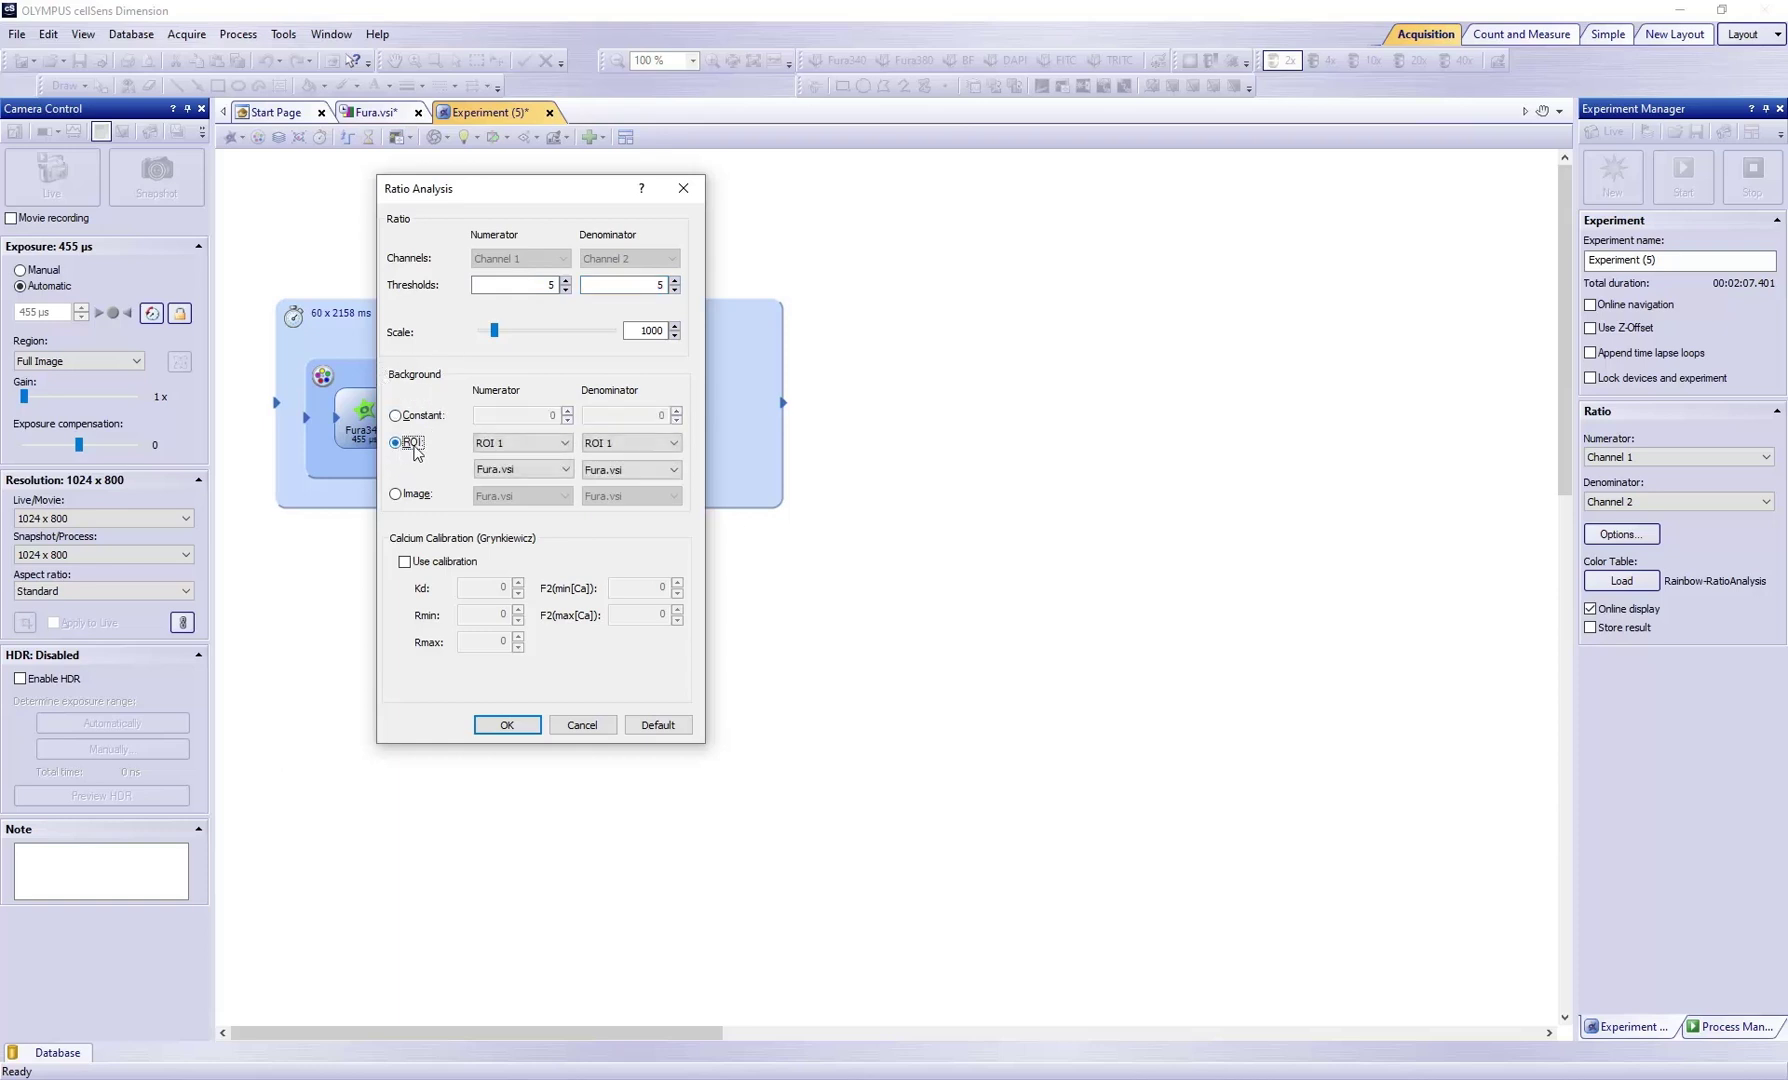
{"action": "left_click", "coordinate": [557, 446]}
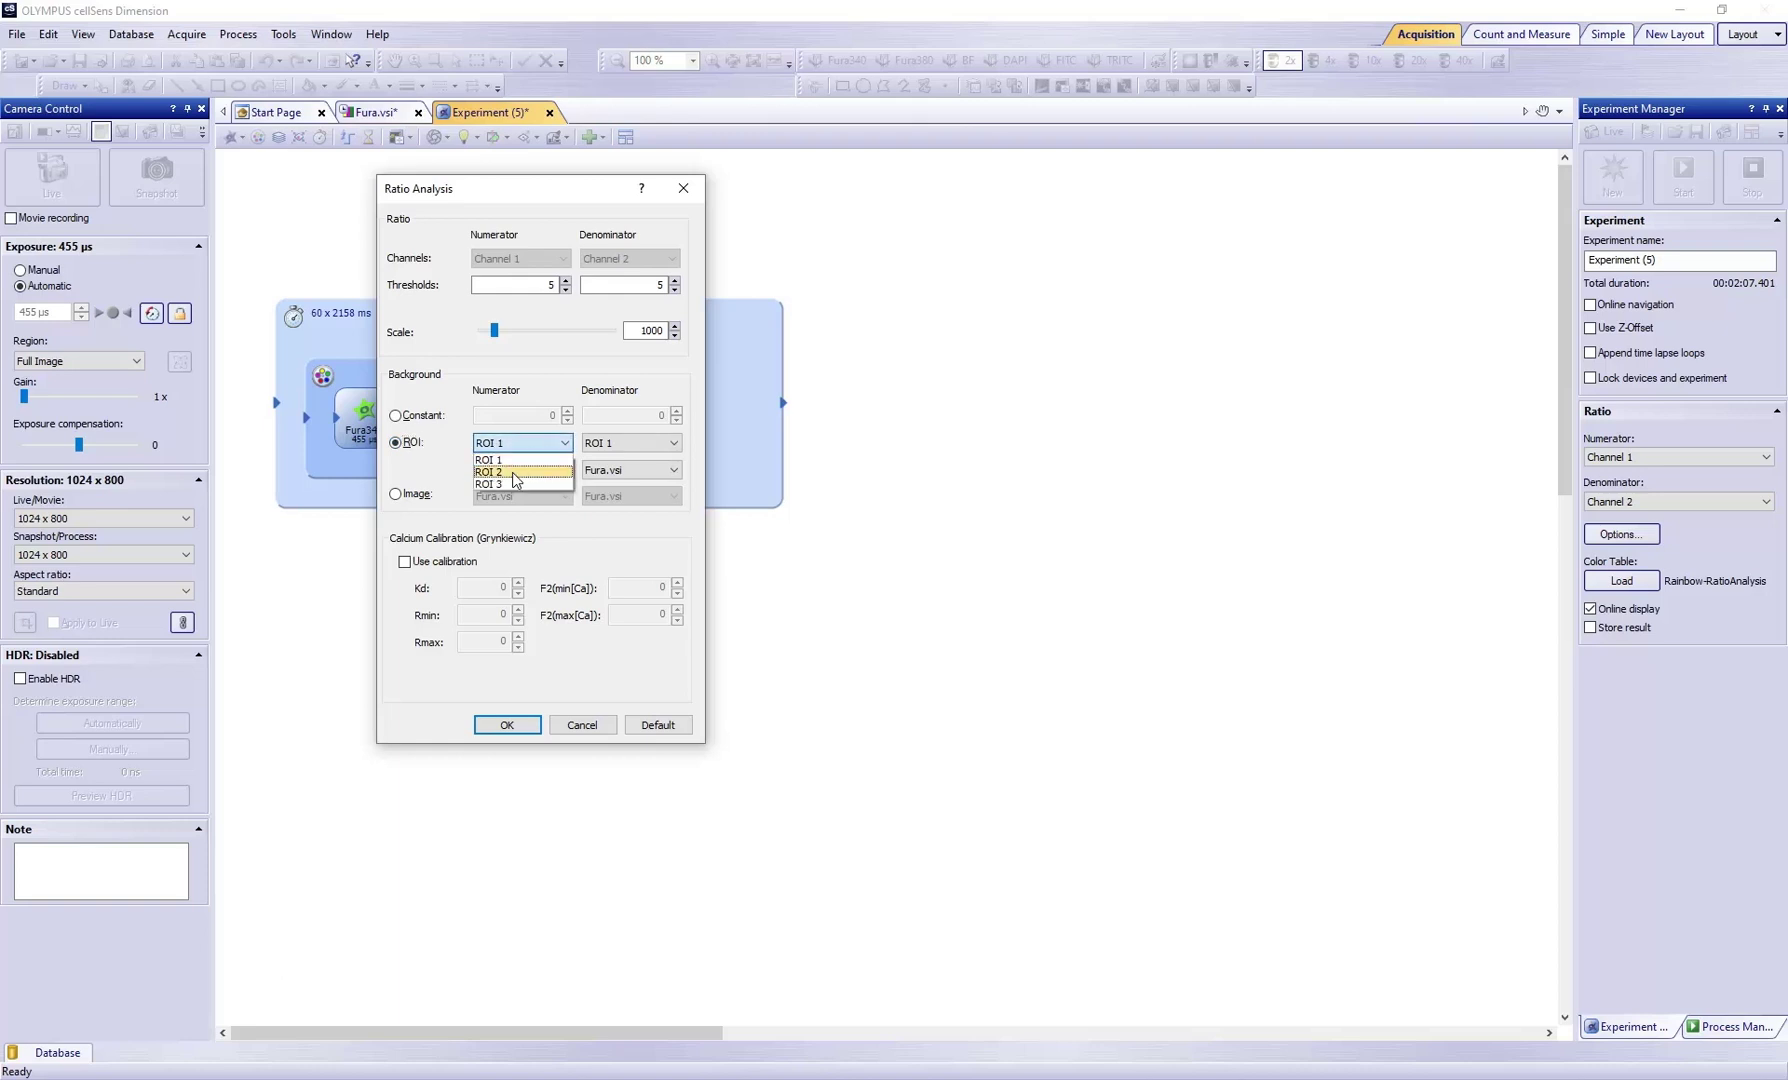
{"action": "left_click", "coordinate": [510, 485]}
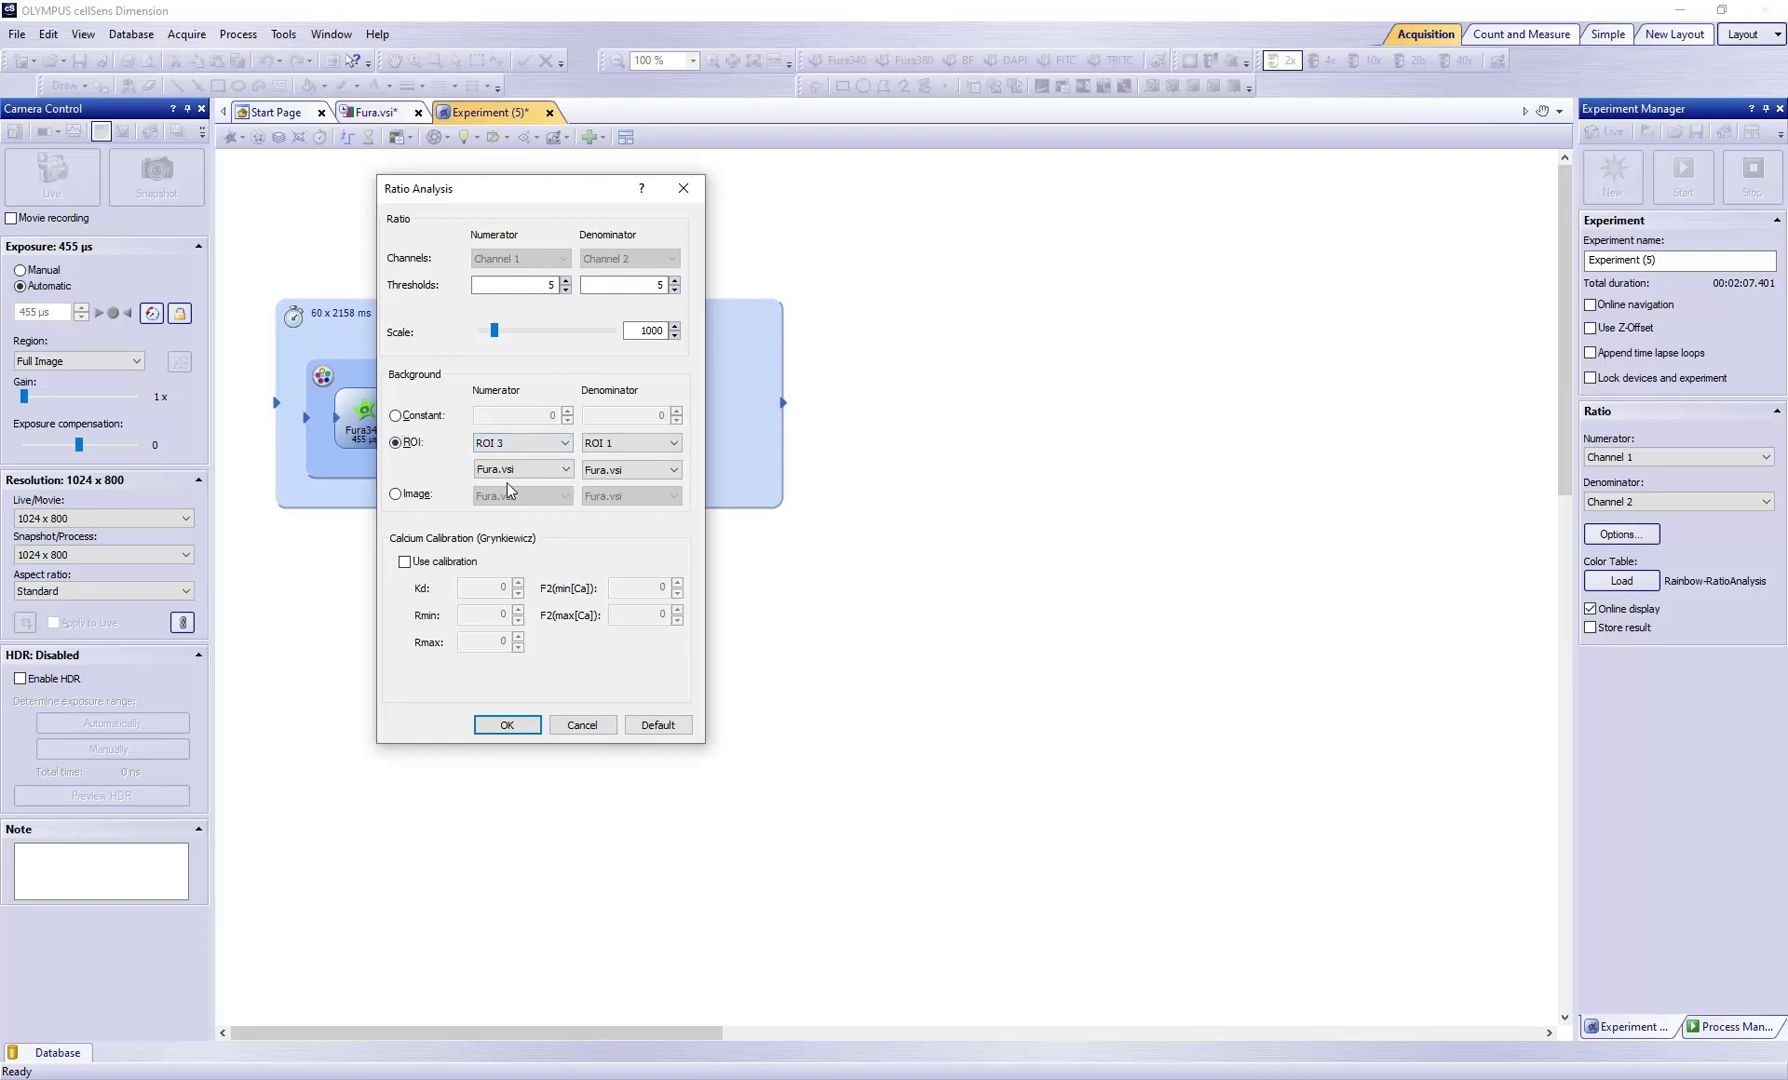
{"action": "left_click", "coordinate": [630, 443]}
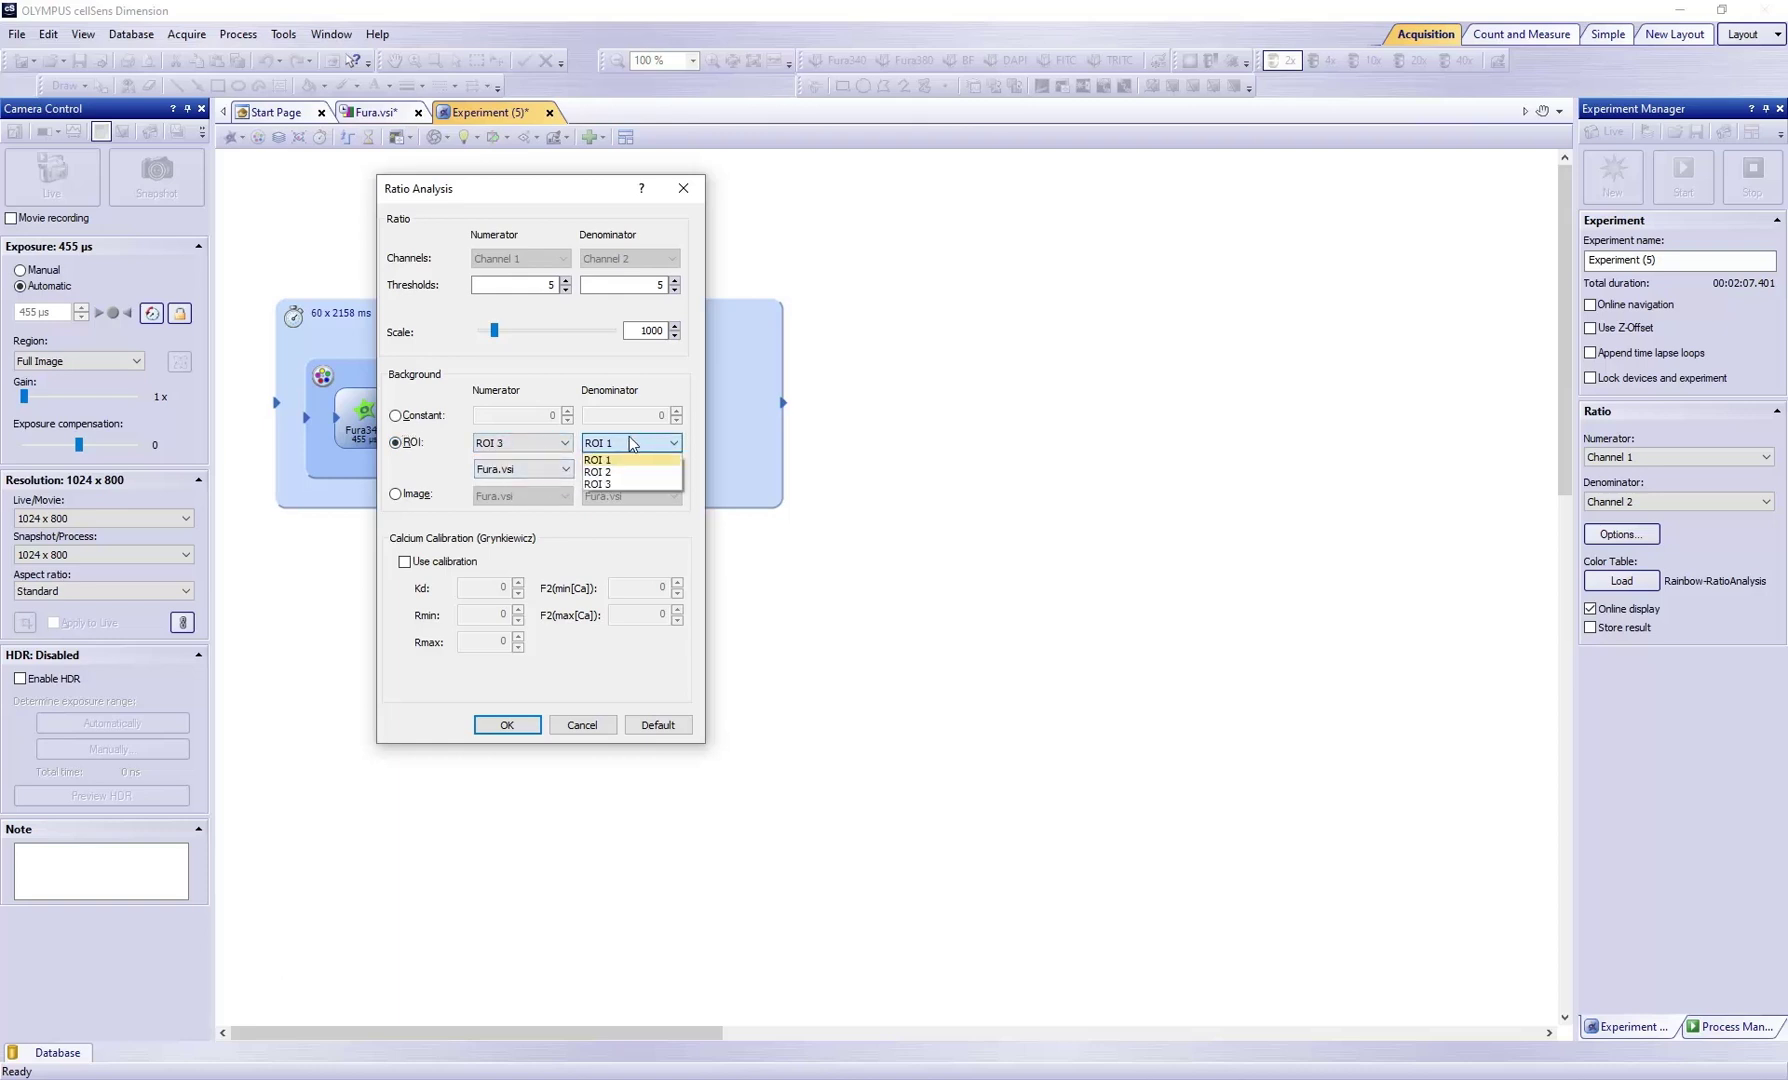
{"action": "left_click", "coordinate": [608, 483]}
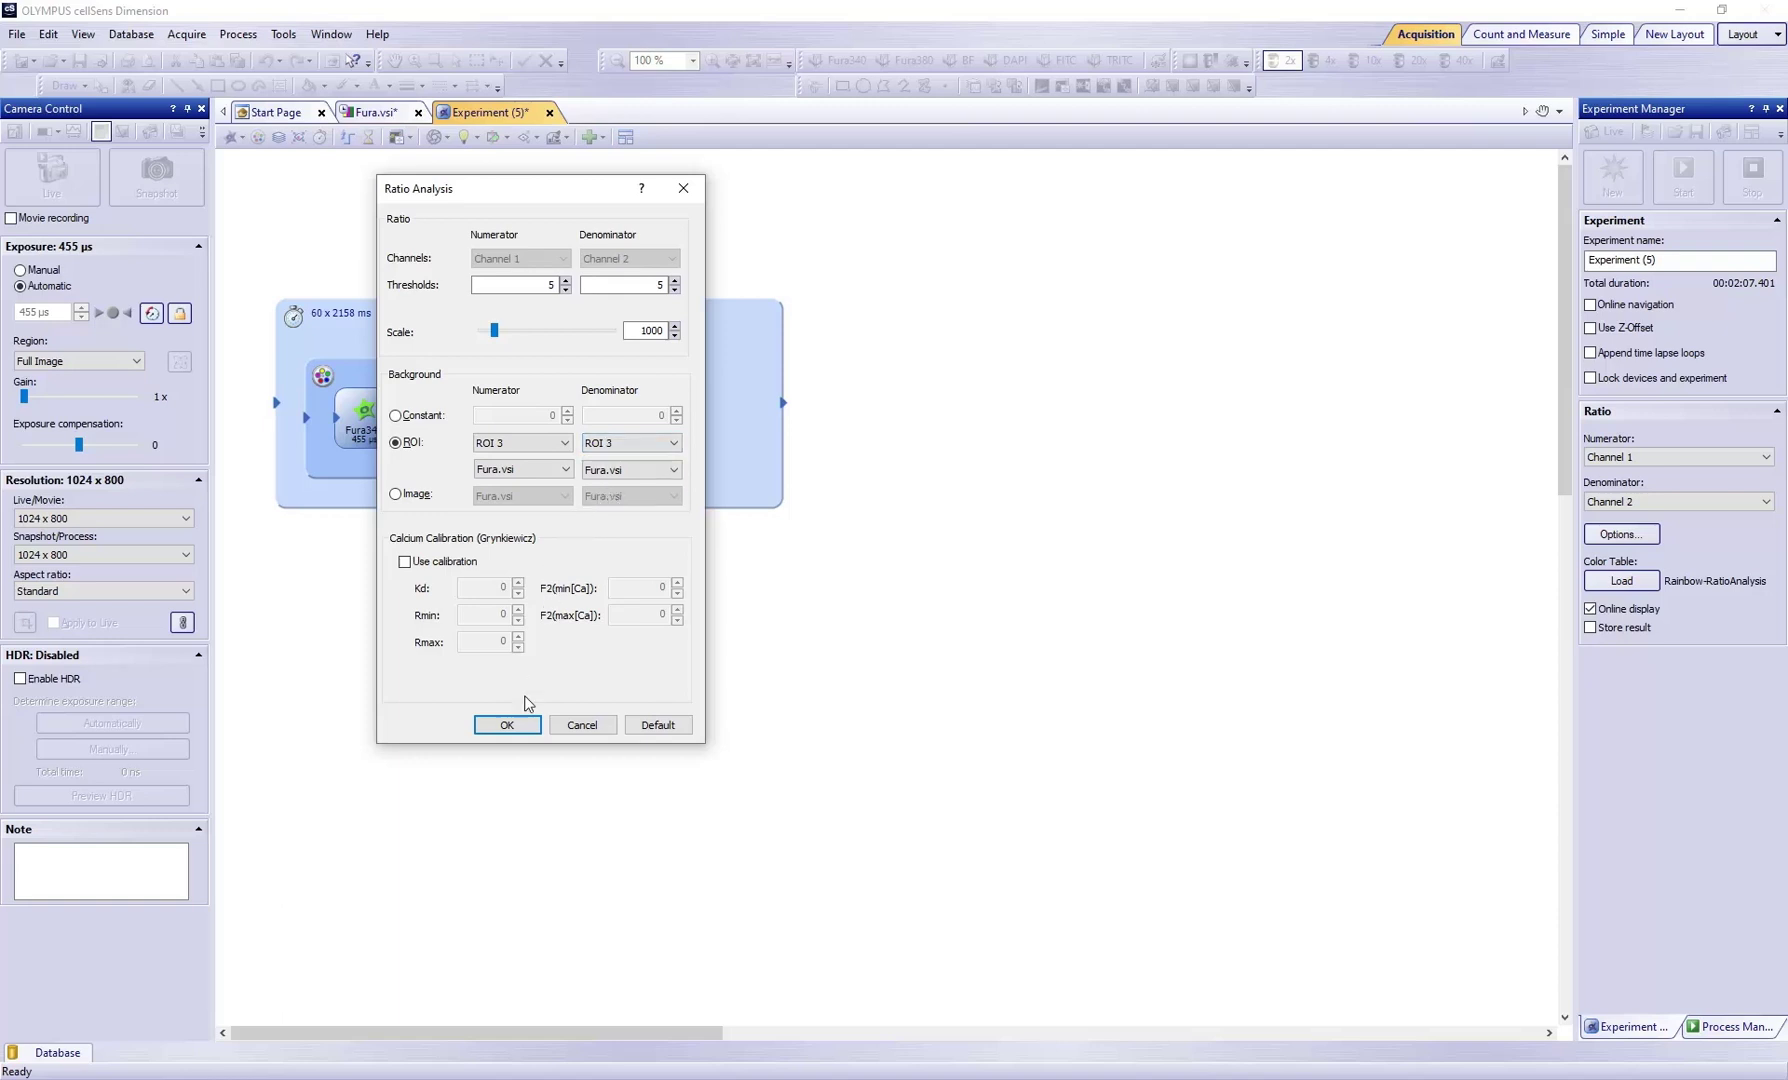
Confirm the ratio options and add an Intensity Profile step after Ratio, referencing Fura.vsi for ROIs.
{"action": "left_click", "coordinate": [507, 725]}
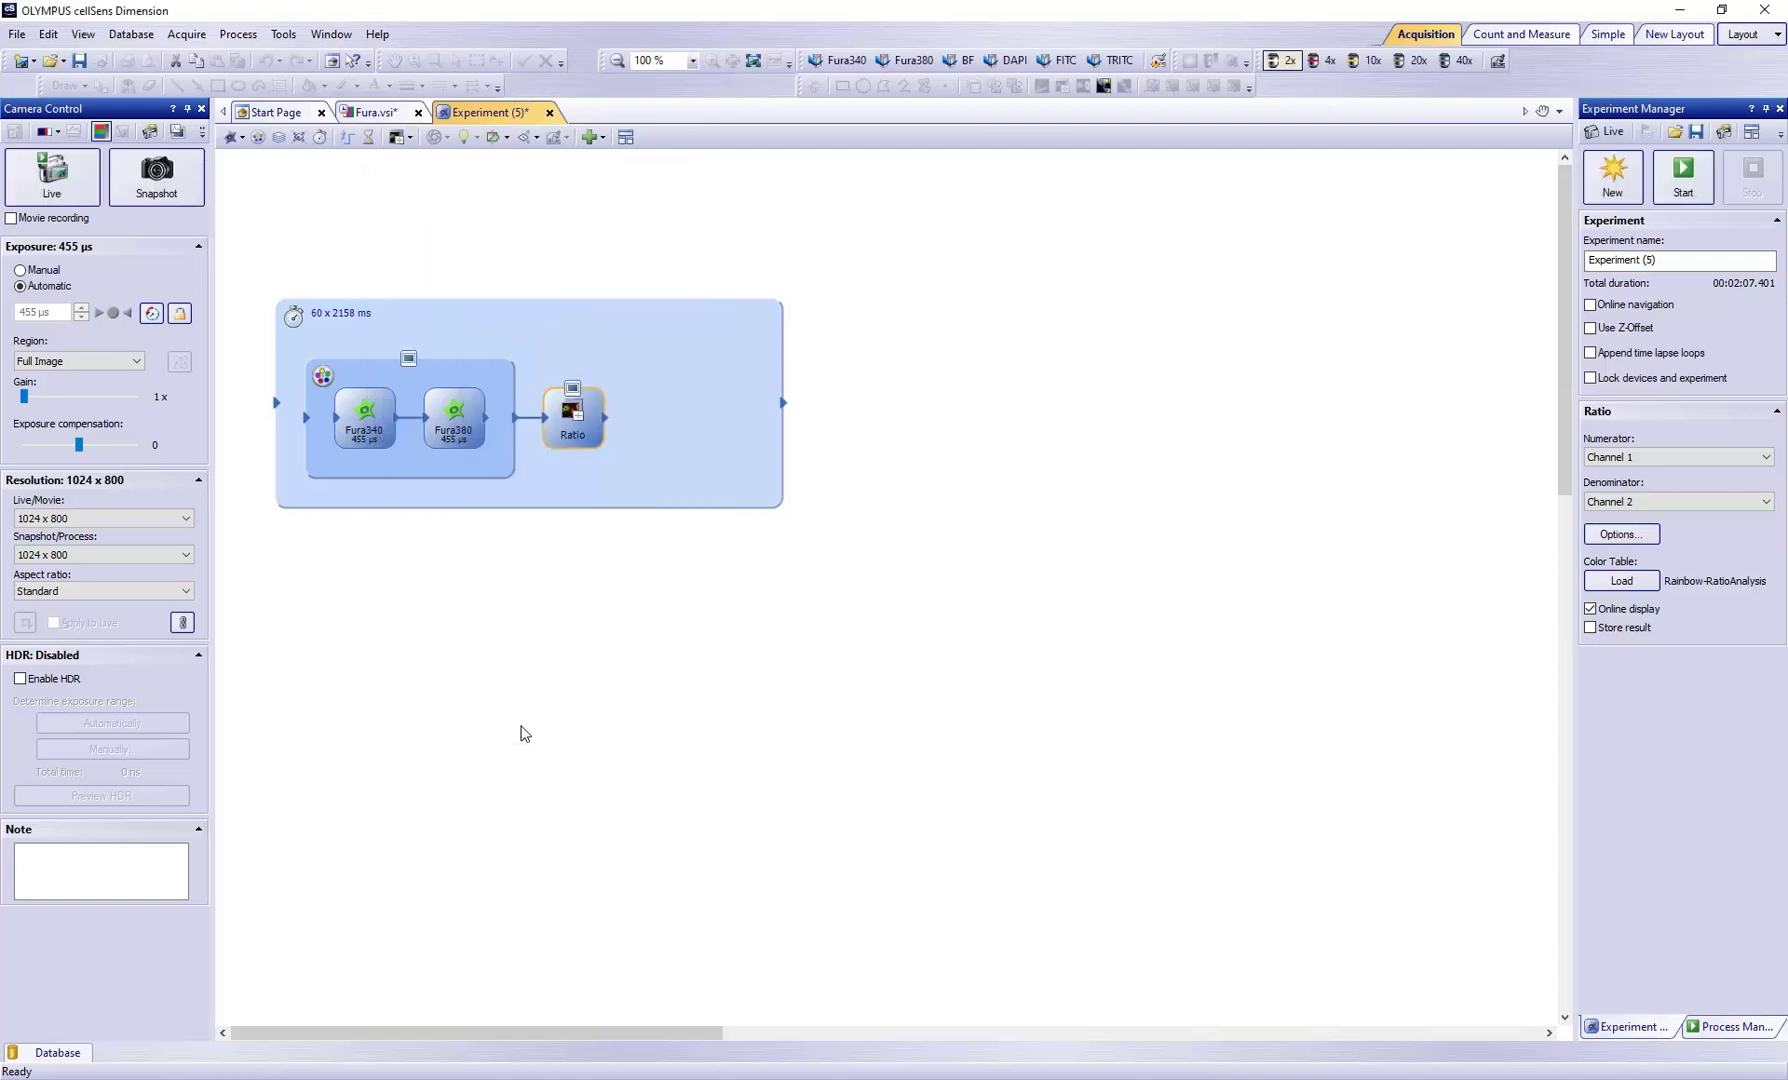
{"action": "left_click", "coordinate": [410, 139]}
{"action": "left_click", "coordinate": [452, 179]}
{"action": "left_click", "coordinate": [660, 423]}
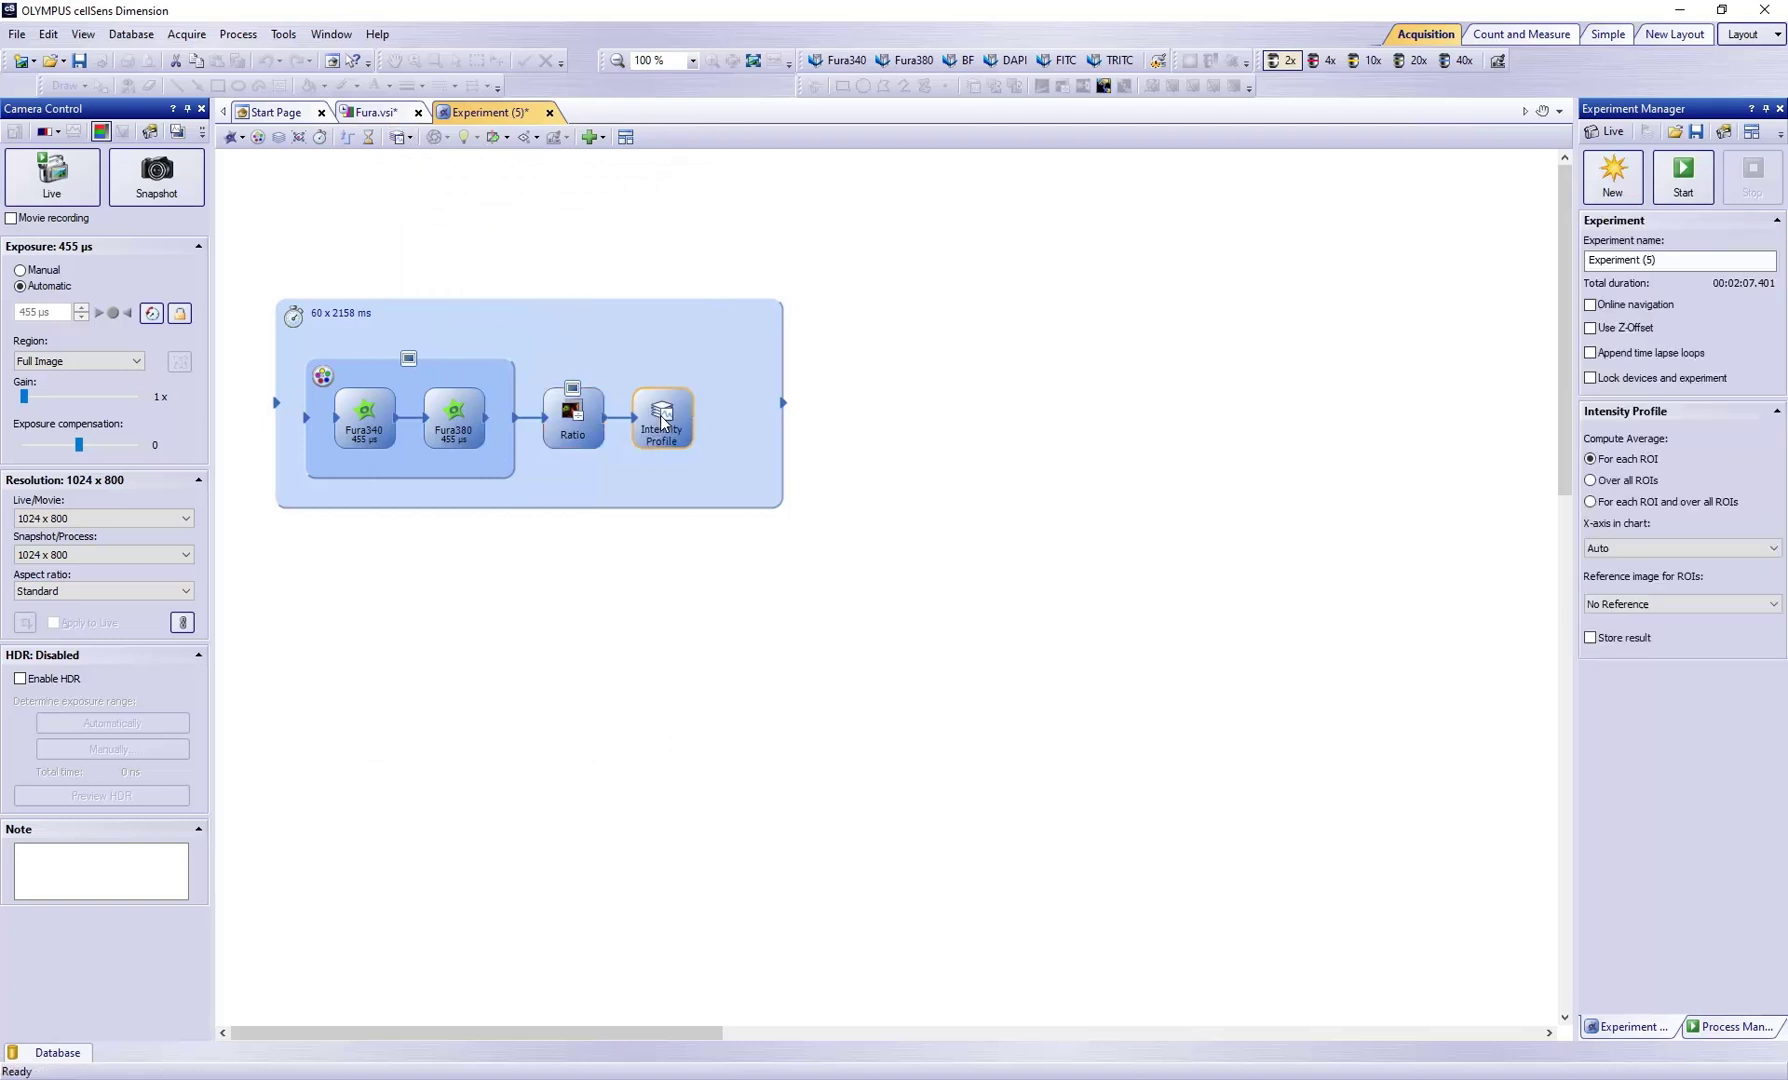
{"action": "left_click", "coordinate": [1660, 604]}
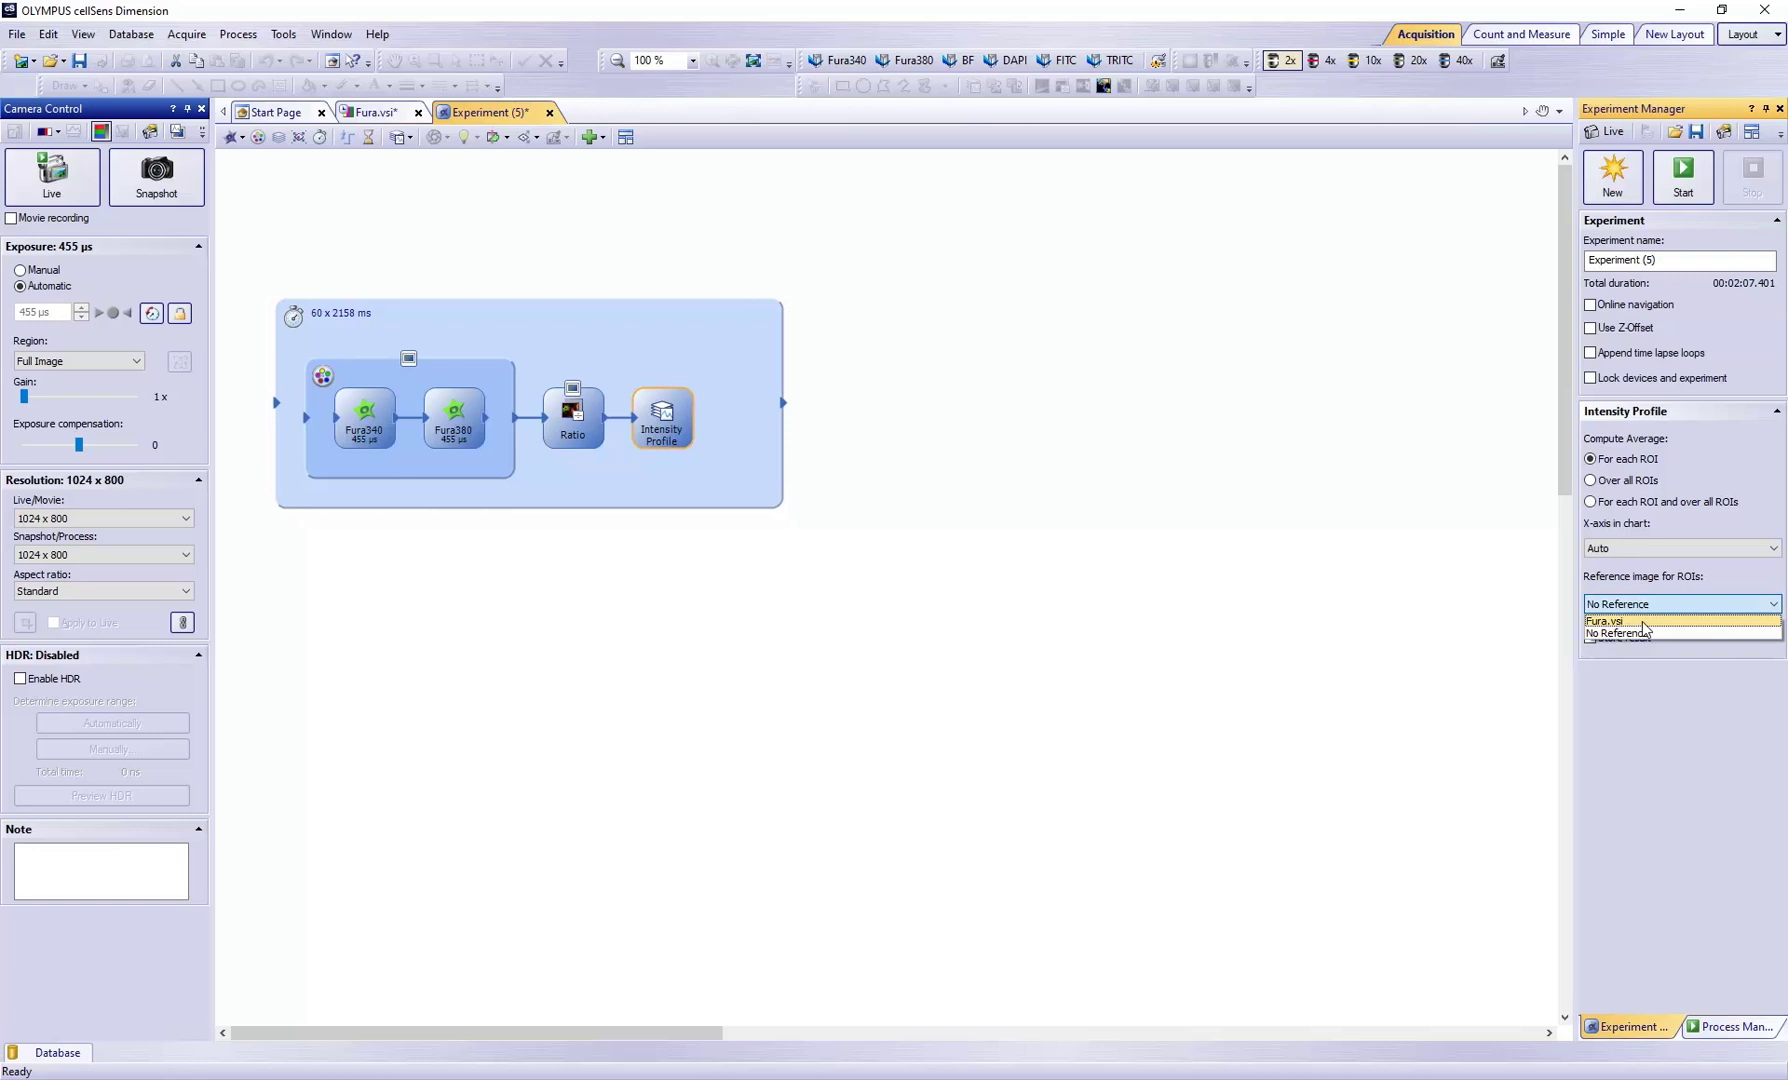
{"action": "left_click", "coordinate": [1643, 621]}
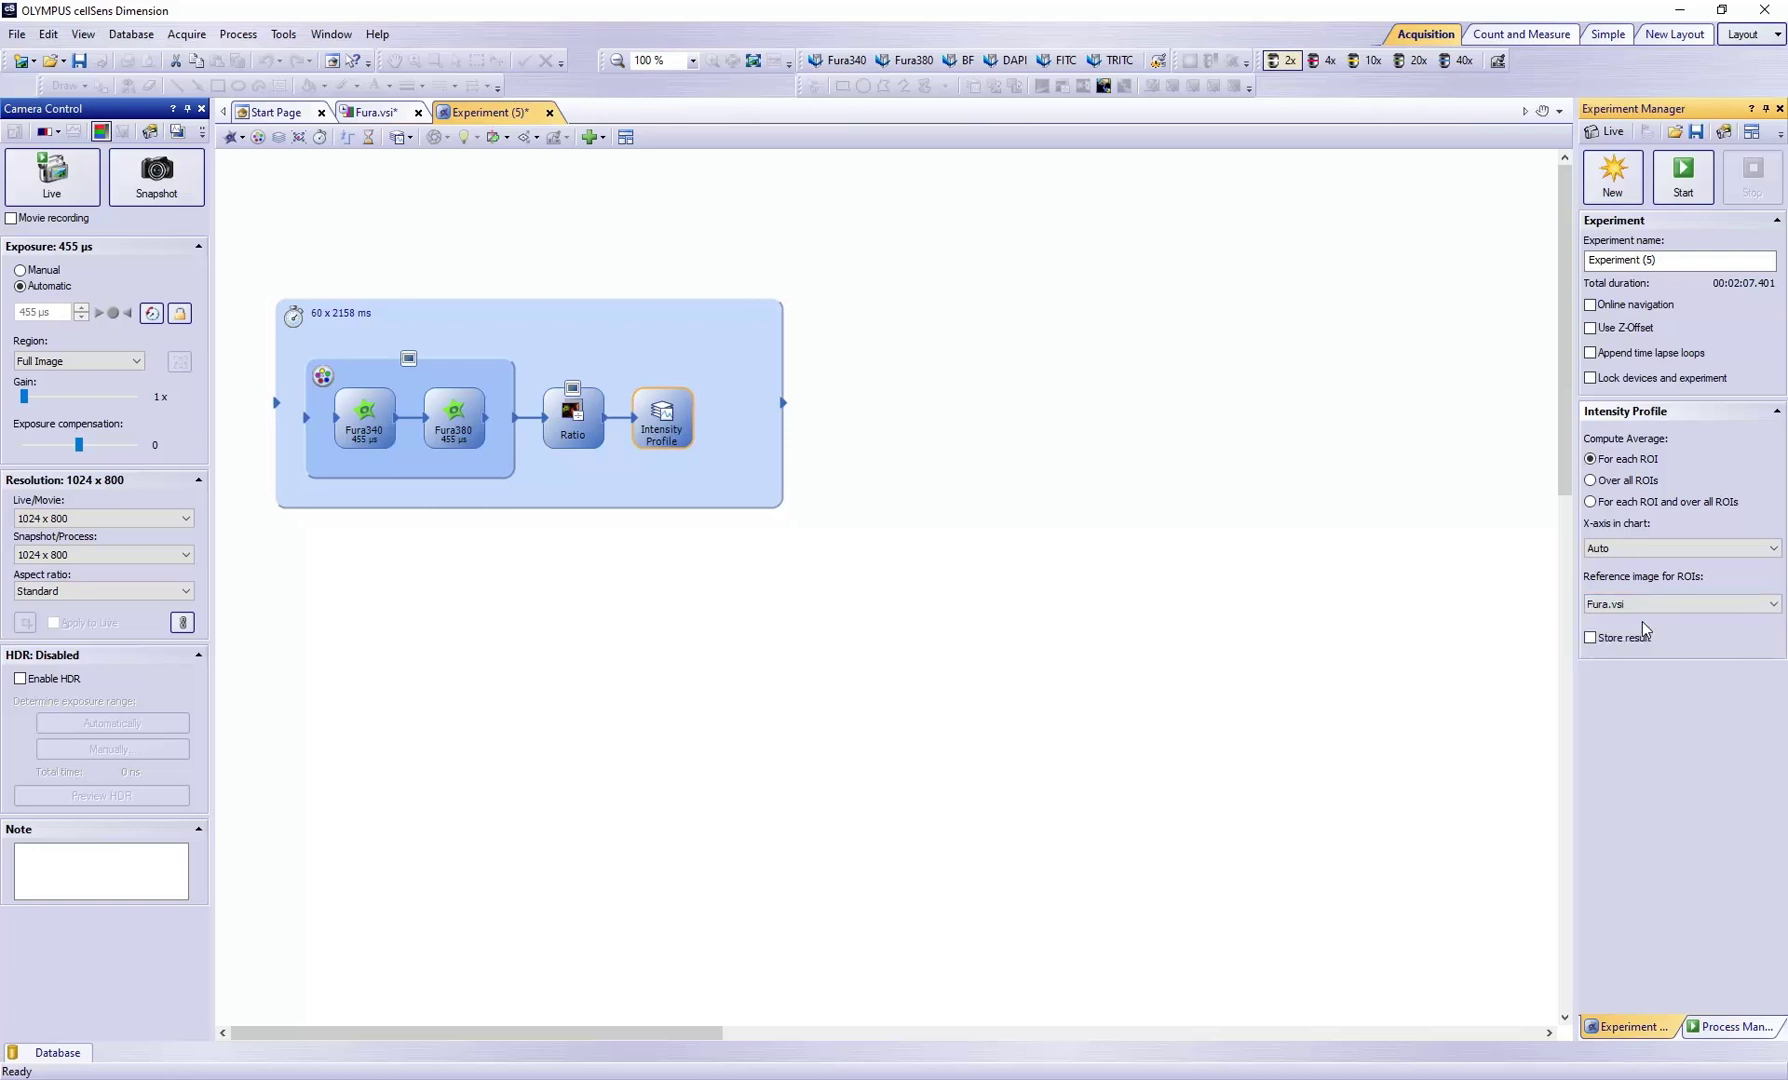